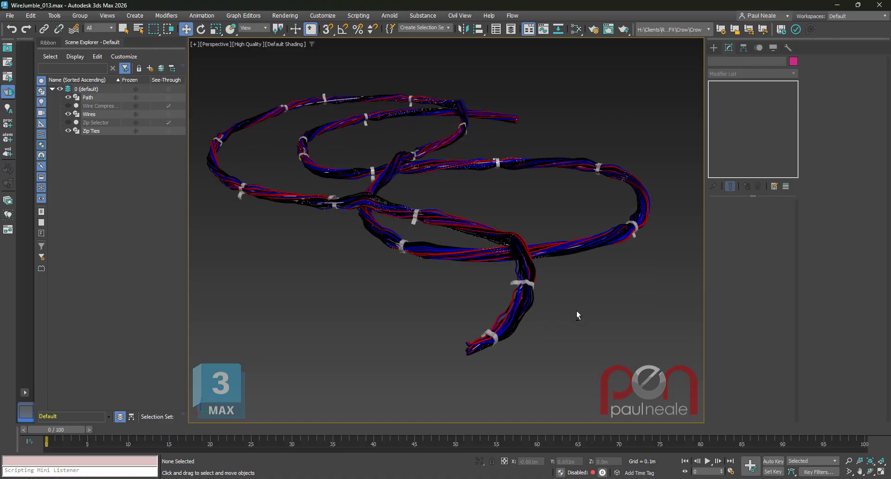
# Select the zip ties and set Count X of their Array modifier to 10.
pyautogui.moveTo(578, 308); pyautogui.dragTo(608, 318, button='middle')
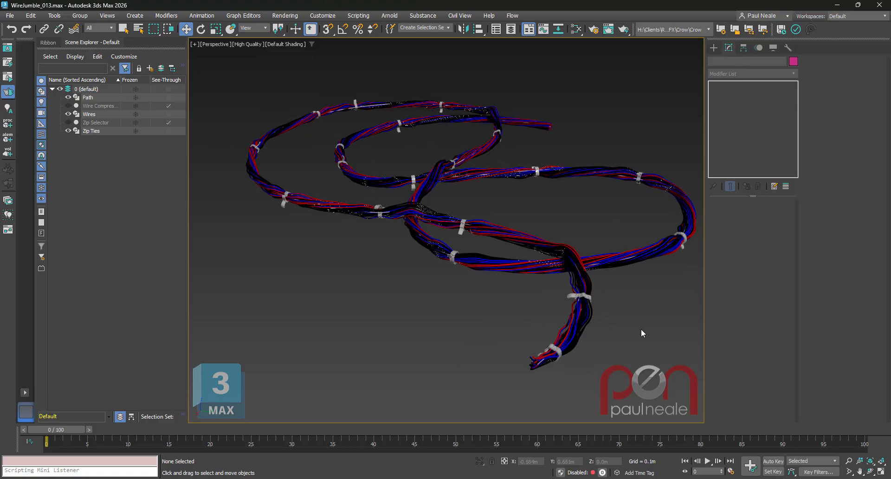
pyautogui.click(588, 297)
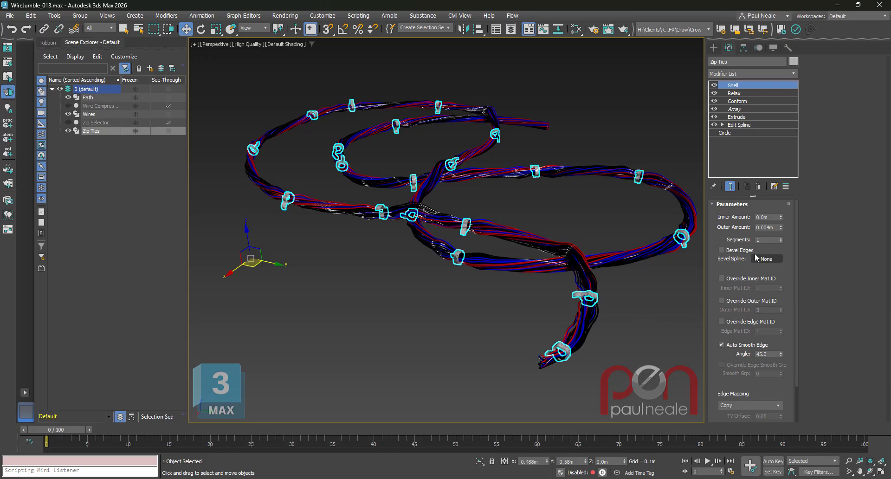
pyautogui.click(741, 108)
pyautogui.doubleClick(751, 324)
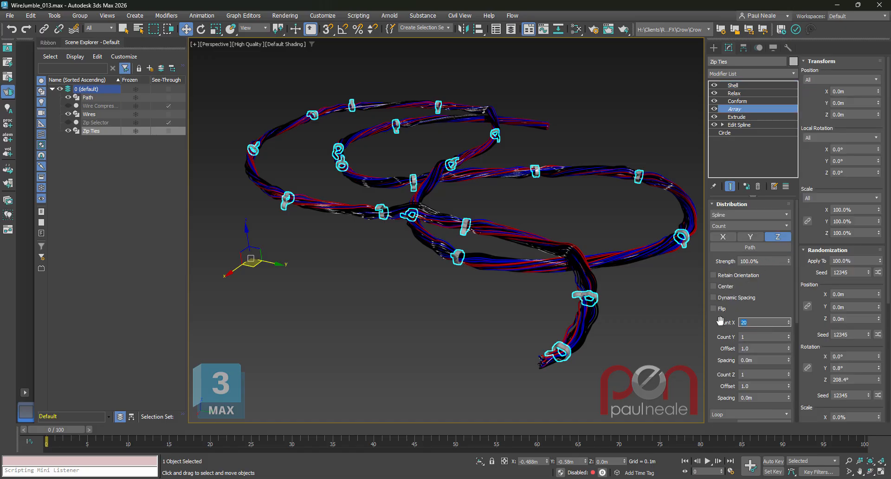
pyautogui.write('10')
pyautogui.press('Return')
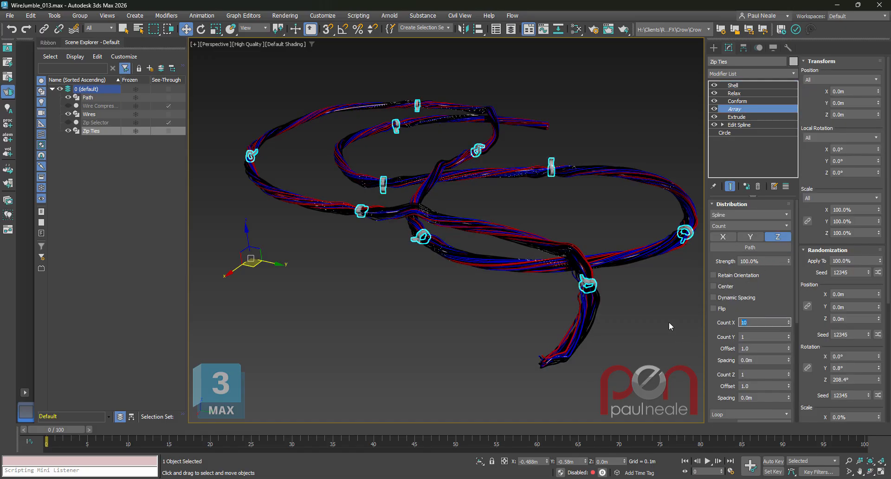
# Set Count X of the zip ties' Array modifier to 5.
pyautogui.keyDown('alt'); pyautogui.moveTo(669, 321); pyautogui.dragTo(638, 319, button='middle'); pyautogui.keyUp('alt')
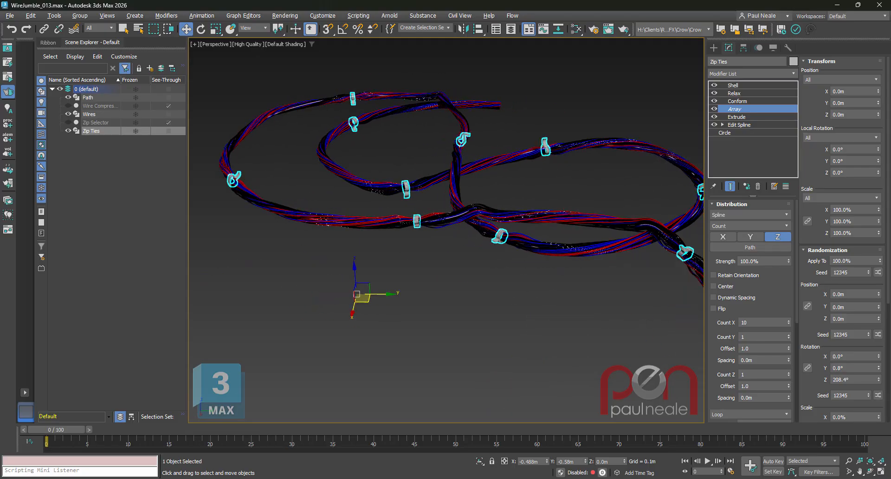
pyautogui.scroll(6, 493, 206)
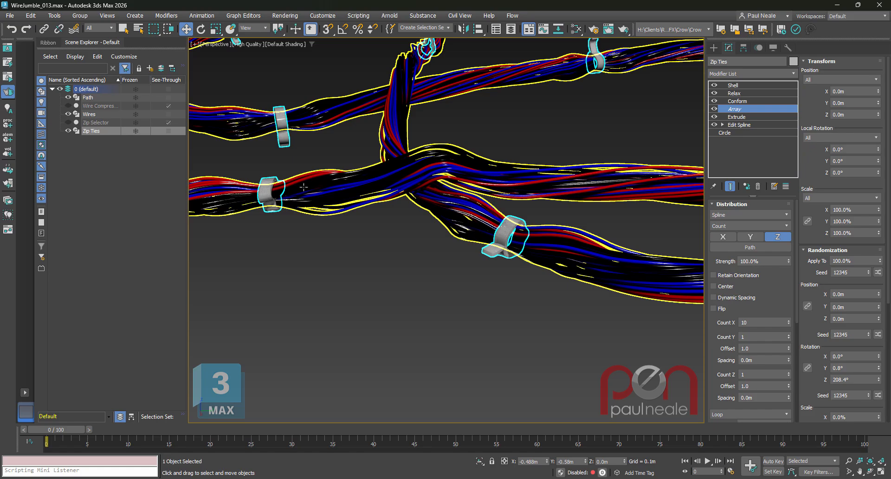
pyautogui.scroll(-10, 410, 241)
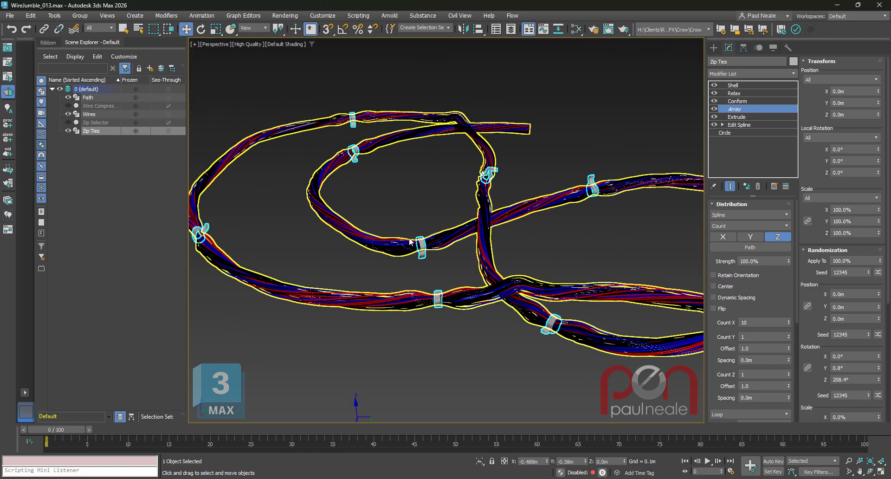
pyautogui.keyDown('alt'); pyautogui.moveTo(410, 241); pyautogui.dragTo(614, 281, button='middle'); pyautogui.keyUp('alt')
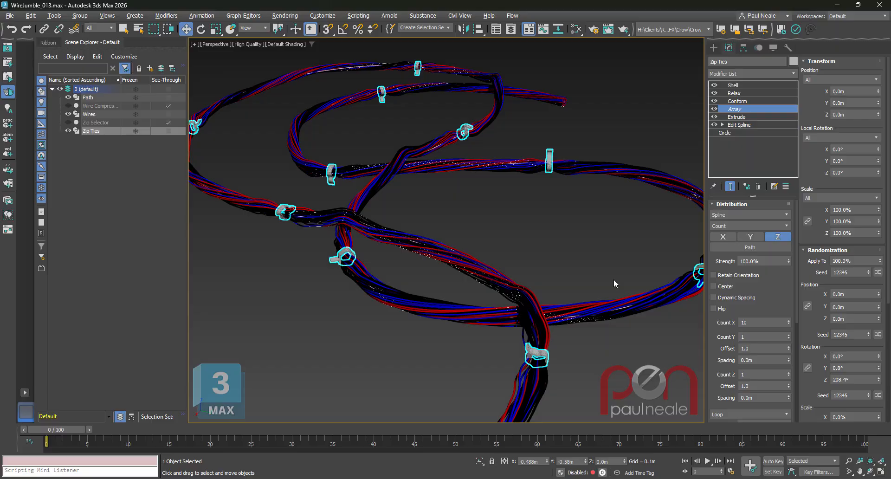
pyautogui.doubleClick(754, 321)
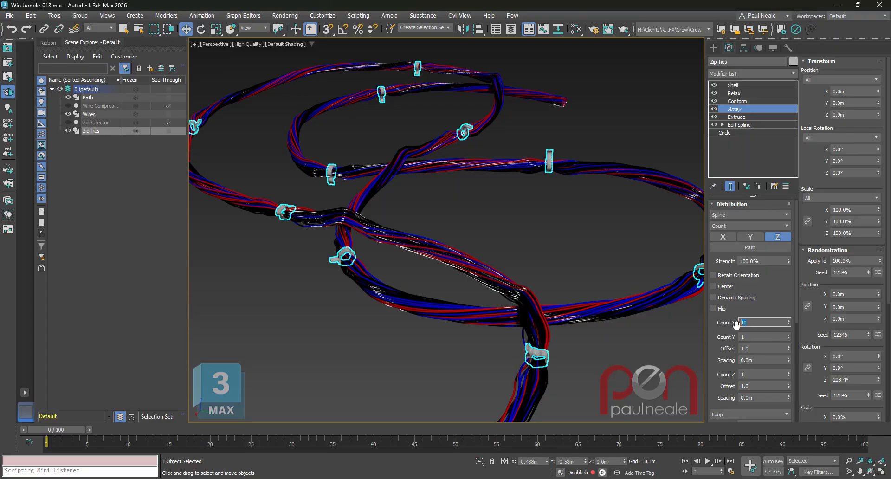
pyautogui.write('5')
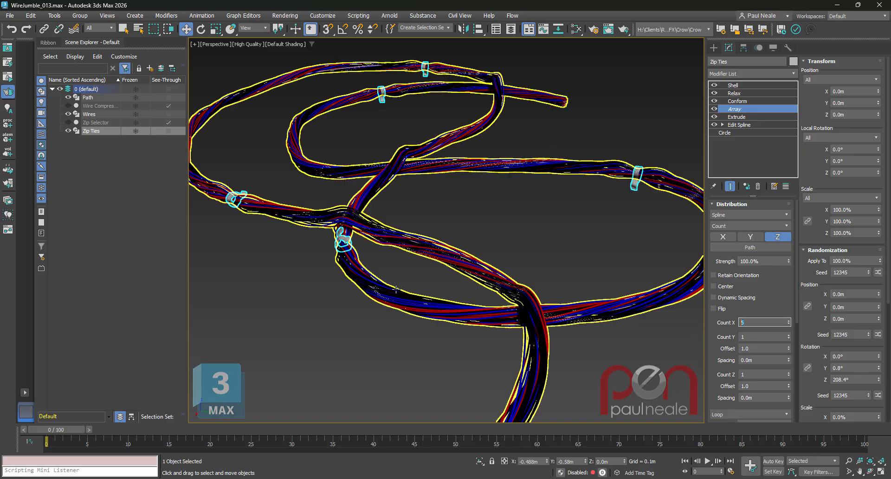
# Select the Path object and go to its Editable Spline base level.
pyautogui.keyDown('alt'); pyautogui.moveTo(353, 223); pyautogui.dragTo(586, 266, button='middle'); pyautogui.keyUp('alt')
pyautogui.scroll(-3, 554, 320)
pyautogui.scroll(2, 594, 304)
pyautogui.click(98, 98)
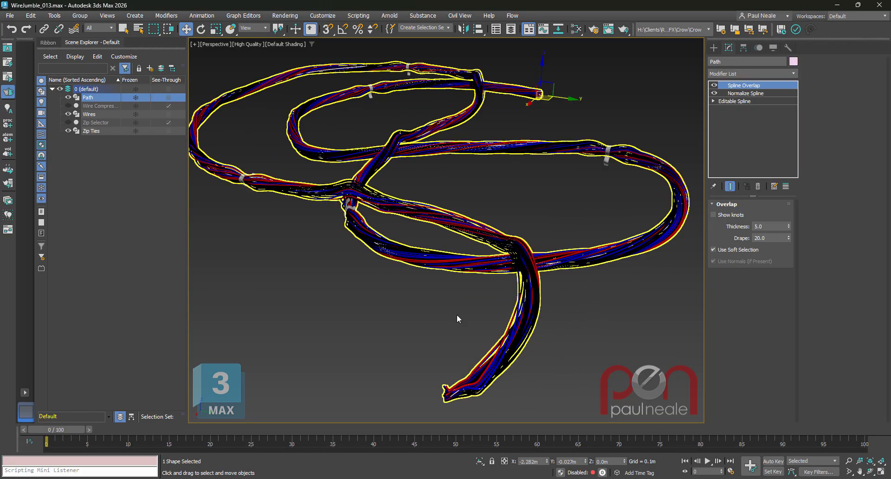
pyautogui.keyDown('alt'); pyautogui.moveTo(457, 314); pyautogui.dragTo(647, 245, button='middle'); pyautogui.keyUp('alt')
pyautogui.click(743, 101)
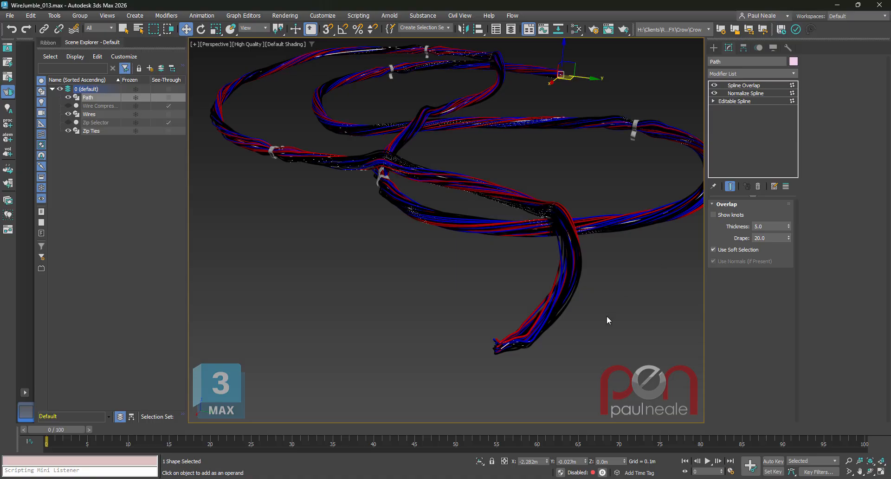
# Try moving the Path spline's end vertex at the front of the wire bundle, undo the move and leave vertex editing.
pyautogui.scroll(-3, 504, 359)
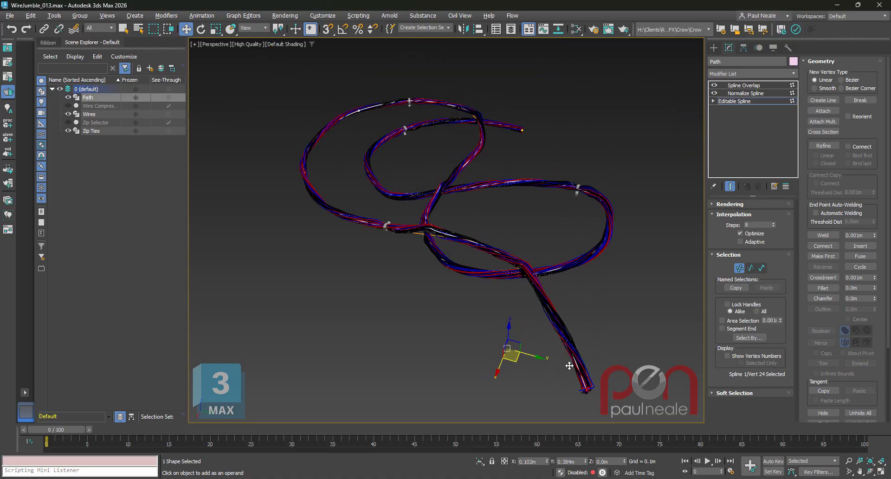
pyautogui.moveTo(518, 359); pyautogui.dragTo(457, 383)
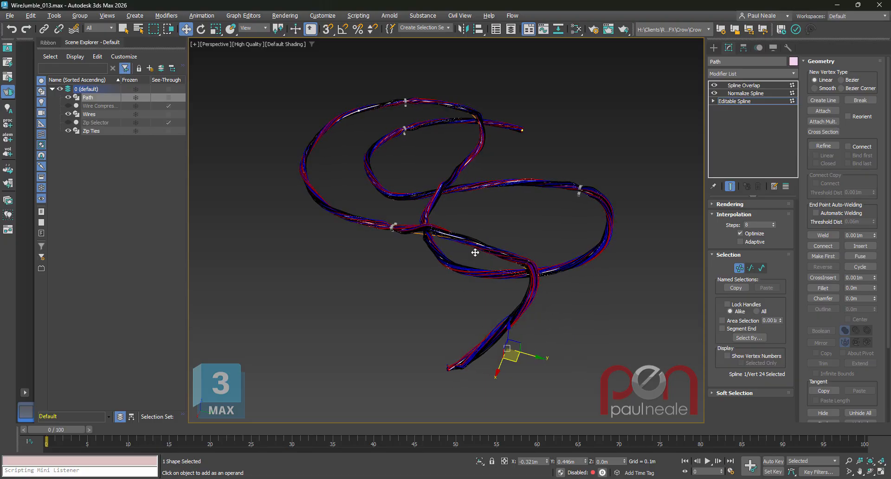
pyautogui.hotkey('ctrl', 'z')
pyautogui.keyDown('alt'); pyautogui.moveTo(547, 300); pyautogui.dragTo(550, 285, button='middle'); pyautogui.keyUp('alt')
pyautogui.scroll(4, 466, 296)
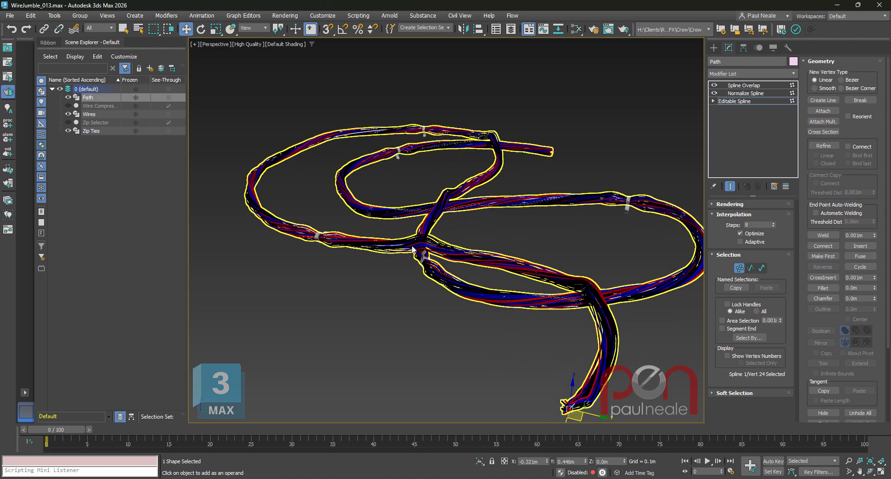
pyautogui.keyDown('alt'); pyautogui.moveTo(626, 331); pyautogui.dragTo(614, 299, button='middle'); pyautogui.keyUp('alt')
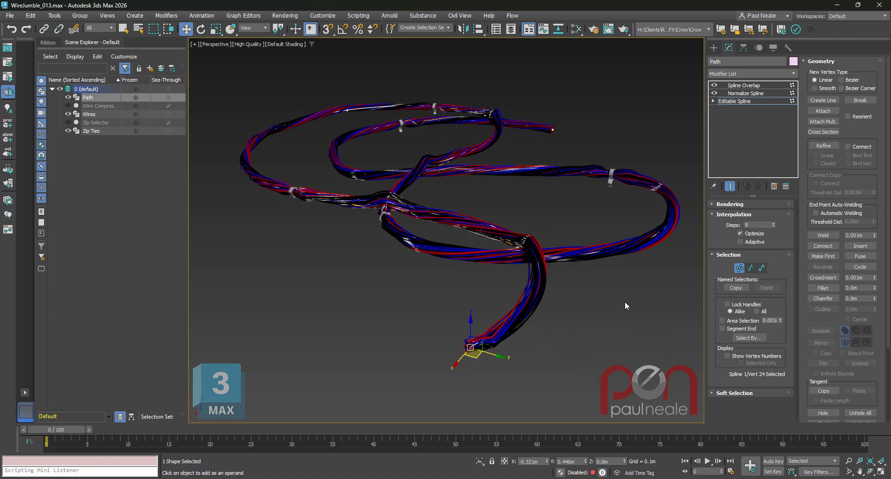
pyautogui.keyDown('alt'); pyautogui.moveTo(600, 331); pyautogui.dragTo(608, 305, button='middle'); pyautogui.keyUp('alt')
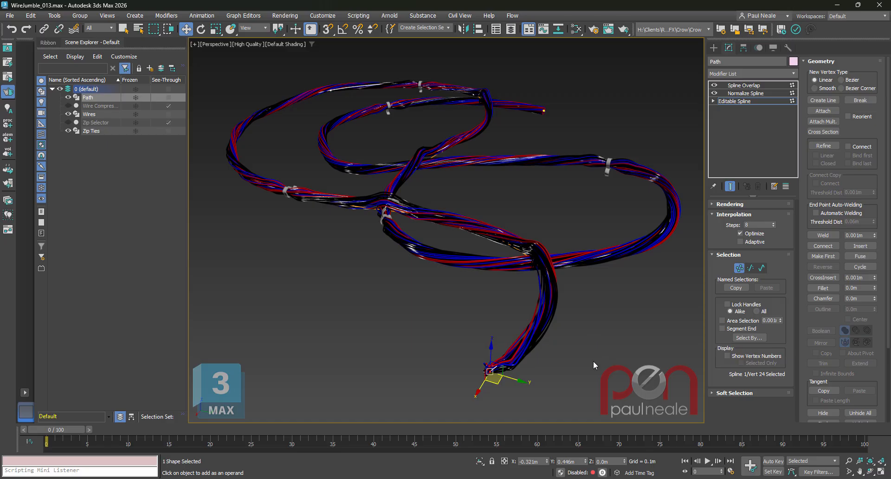
pyautogui.click(740, 269)
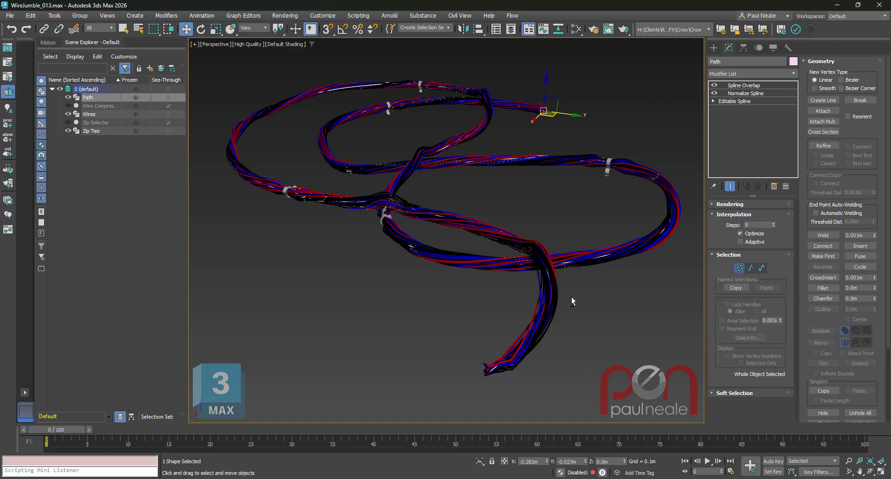
# Hide the Wires and Zip Ties objects so that only the Path spline is shown.
pyautogui.keyDown('alt'); pyautogui.moveTo(572, 297); pyautogui.dragTo(589, 301, button='middle'); pyautogui.keyUp('alt')
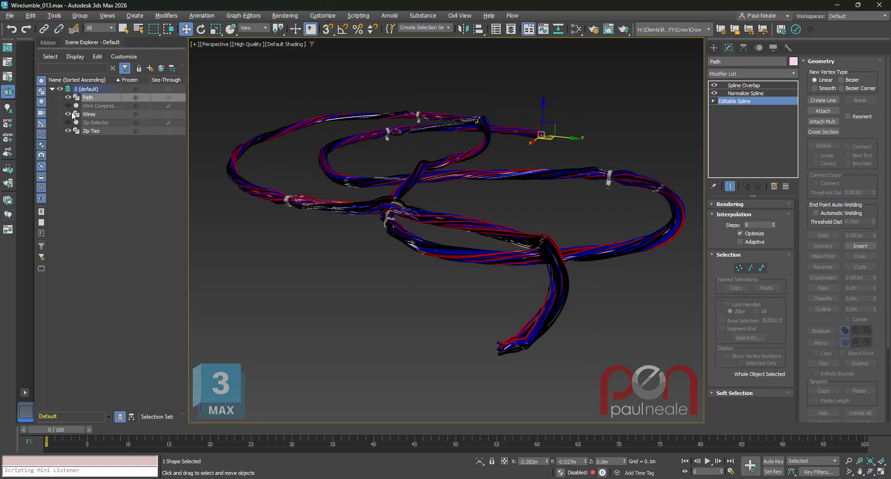
pyautogui.moveTo(69, 114); pyautogui.dragTo(69, 131)
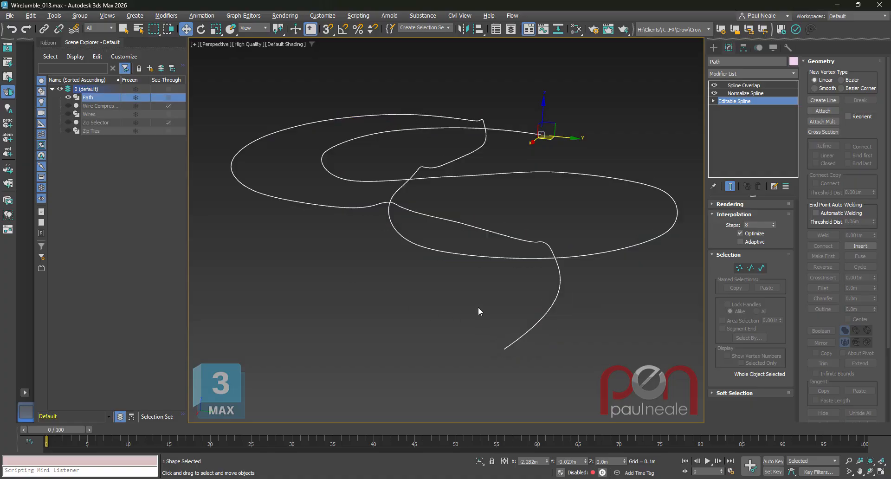
pyautogui.keyDown('alt'); pyautogui.moveTo(478, 307); pyautogui.dragTo(482, 313, button='middle'); pyautogui.keyUp('alt')
pyautogui.keyDown('alt'); pyautogui.moveTo(574, 322); pyautogui.dragTo(641, 305, button='middle'); pyautogui.keyUp('alt')
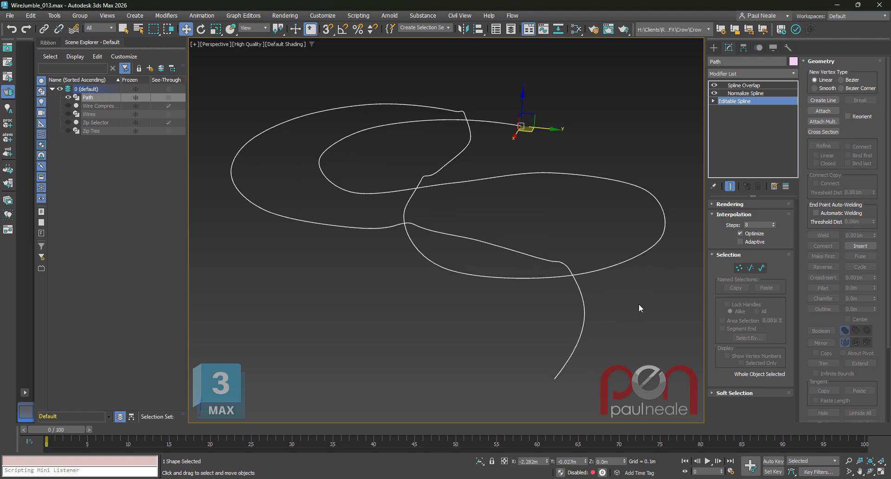
# Examine the vertices of the Path's base spline with the end result display turned off.
pyautogui.press('1')
pyautogui.keyDown('alt'); pyautogui.moveTo(642, 307); pyautogui.dragTo(619, 286, button='middle'); pyautogui.keyUp('alt')
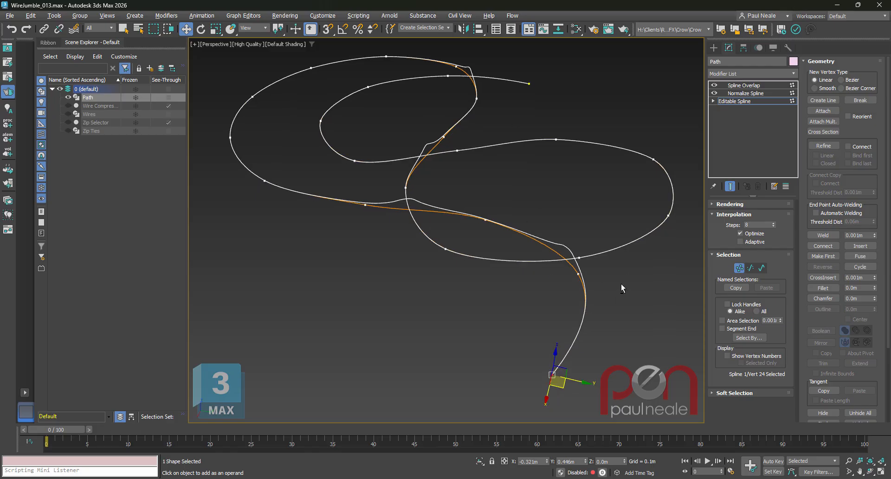
pyautogui.hotkey('ctrl', 'e')
pyautogui.keyDown('alt'); pyautogui.moveTo(597, 327); pyautogui.dragTo(593, 299, button='middle'); pyautogui.keyUp('alt')
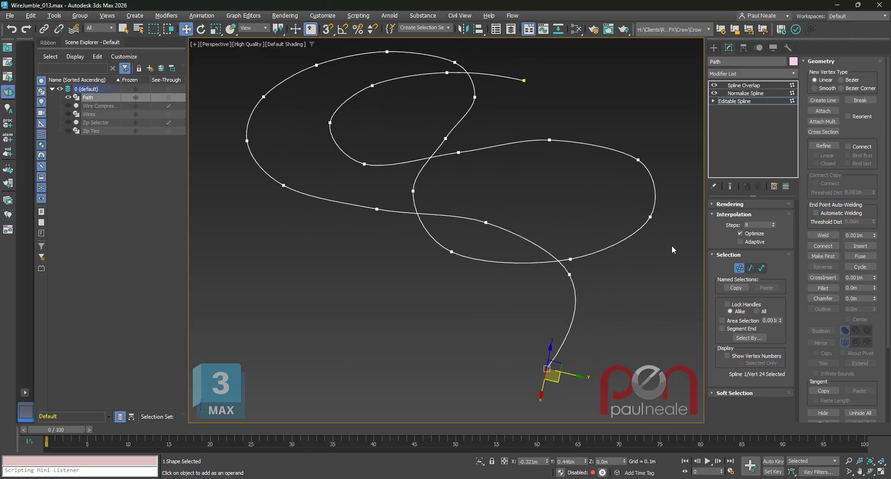
# Examine the Path's knots at its Normalize Spline modifier, without the effect of the modifier above it.
pyautogui.click(746, 93)
pyautogui.click(731, 186)
pyautogui.moveTo(645, 279)
pyautogui.keyDown('alt'); pyautogui.mouseDown(button='middle')
pyautogui.moveTo(640, 290)
pyautogui.moveTo(647, 279)
pyautogui.mouseUp(button='middle'); pyautogui.keyUp('alt')
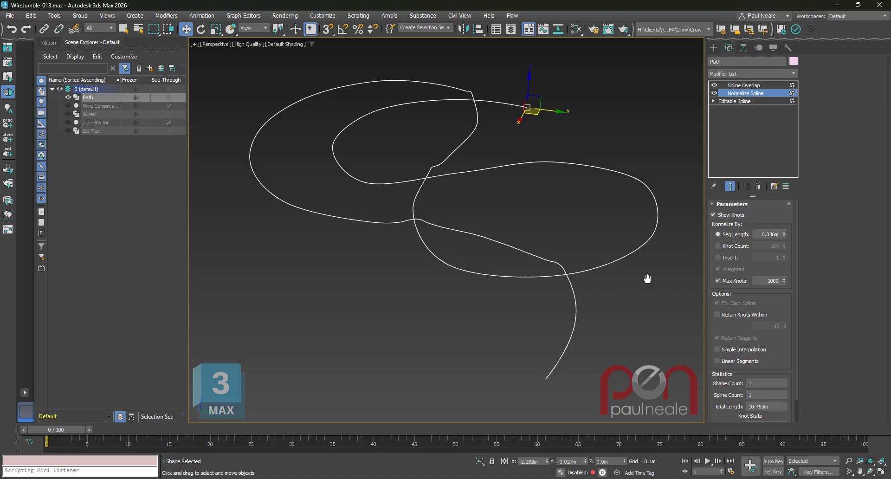
pyautogui.hotkey('shift', 'e')
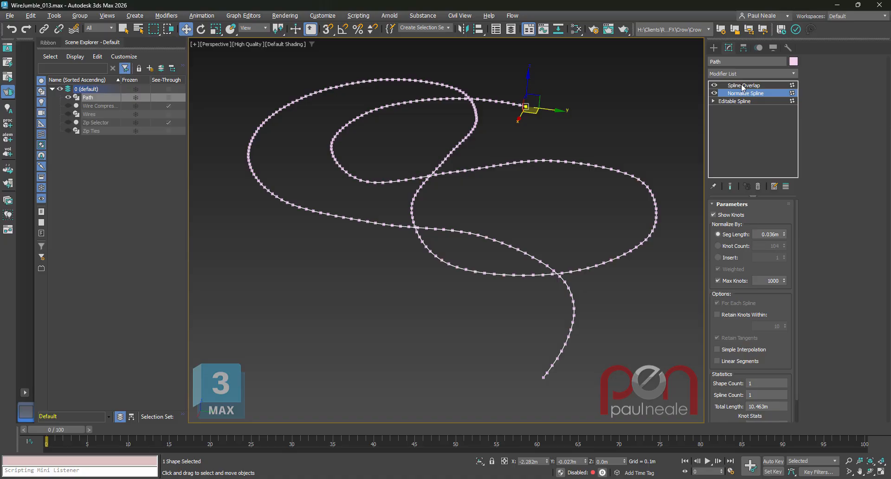
# Compare the Path's Editable Spline level with its Spline Overlap modifier, inspecting the places where the curve crosses itself.
pyautogui.click(741, 102)
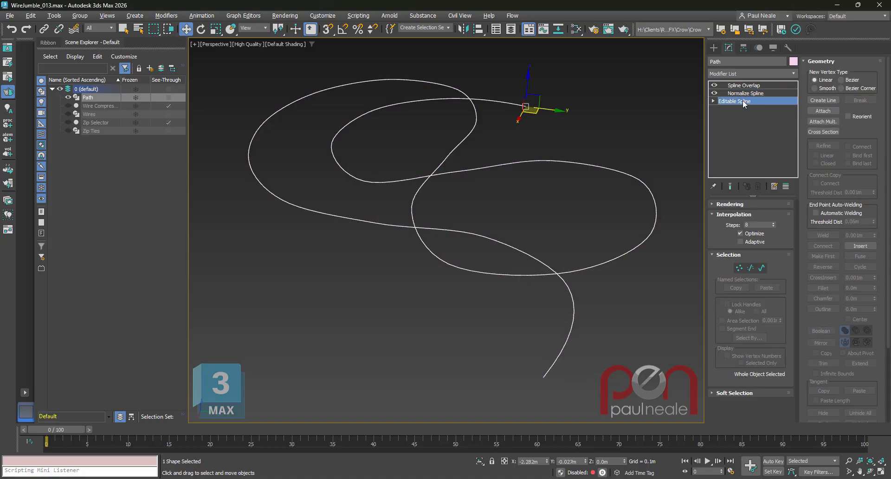
pyautogui.click(747, 86)
pyautogui.keyDown('alt'); pyautogui.moveTo(616, 286); pyautogui.dragTo(550, 260, button='middle'); pyautogui.keyUp('alt')
pyautogui.moveTo(567, 214)
pyautogui.keyDown('alt'); pyautogui.mouseDown(button='middle')
pyautogui.moveTo(607, 274)
pyautogui.moveTo(634, 256)
pyautogui.moveTo(577, 255)
pyautogui.mouseUp(button='middle'); pyautogui.keyUp('alt')
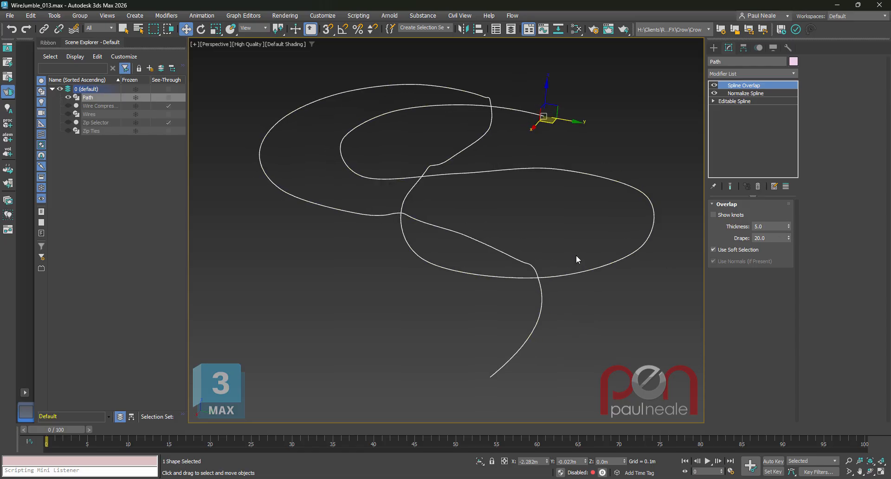
# Unhide and select the Wires object and go to the Line level of its modifier stack.
pyautogui.click(67, 114)
pyautogui.click(89, 114)
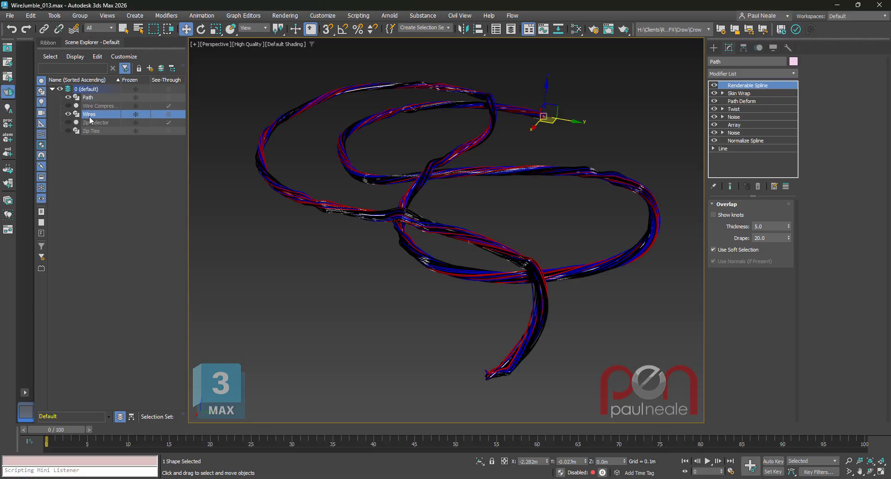
pyautogui.click(733, 148)
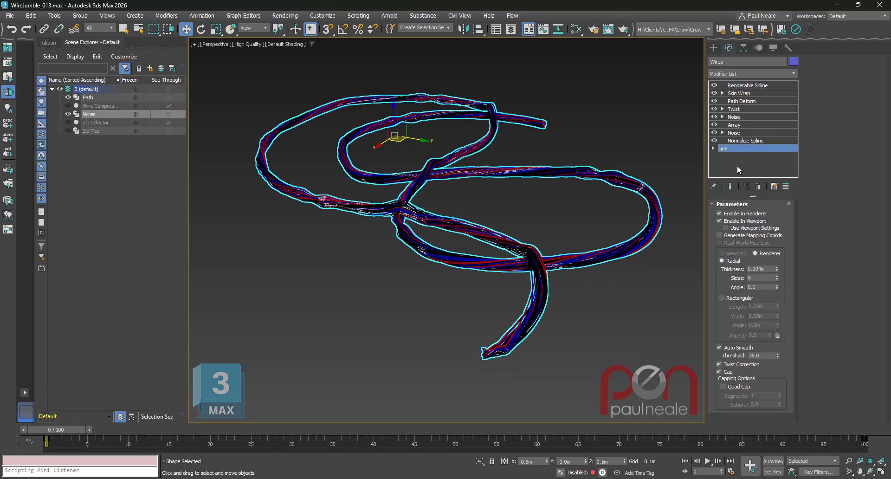
# Examine the vertices of the Wires object's vertical source line and return to the whole-object level.
pyautogui.keyDown('alt'); pyautogui.moveTo(588, 245); pyautogui.dragTo(473, 259, button='middle'); pyautogui.keyUp('alt')
pyautogui.press('1')
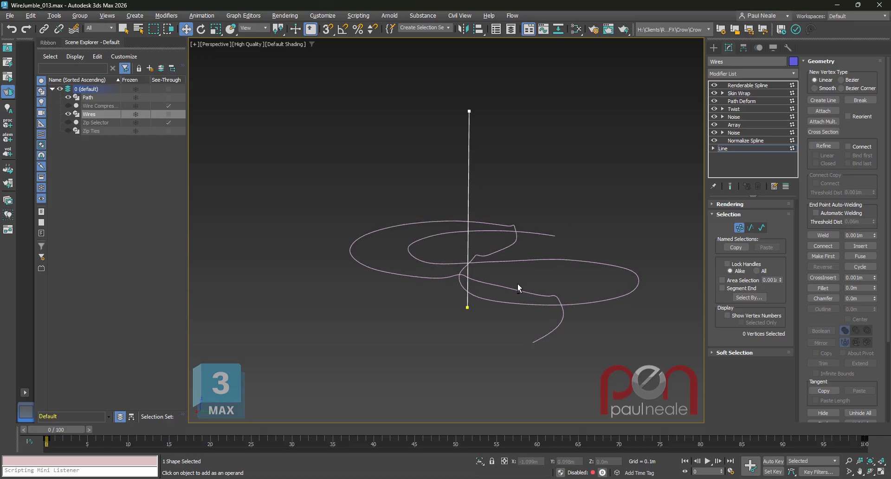
pyautogui.keyDown('alt'); pyautogui.moveTo(517, 283); pyautogui.dragTo(467, 177, button='middle'); pyautogui.keyUp('alt')
pyautogui.keyDown('alt'); pyautogui.moveTo(513, 300); pyautogui.dragTo(539, 286, button='middle'); pyautogui.keyUp('alt')
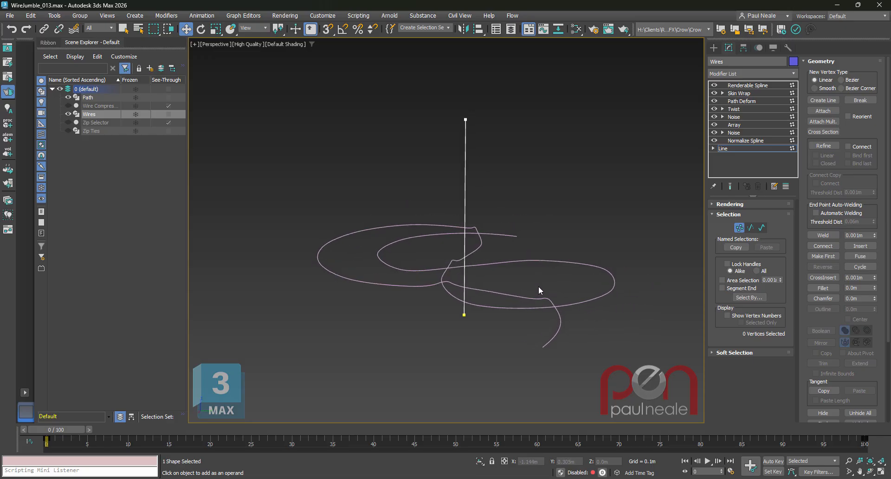
pyautogui.press('1')
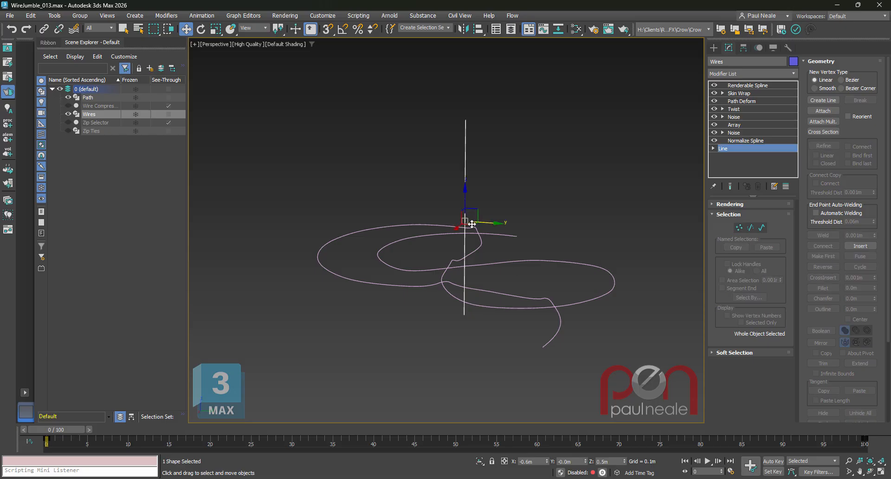
pyautogui.moveTo(625, 283)
pyautogui.keyDown('alt'); pyautogui.mouseDown(button='middle')
pyautogui.moveTo(607, 281)
pyautogui.moveTo(610, 275)
pyautogui.mouseUp(button='middle'); pyautogui.keyUp('alt')
pyautogui.moveTo(610, 274); pyautogui.dragTo(611, 247, button='middle')
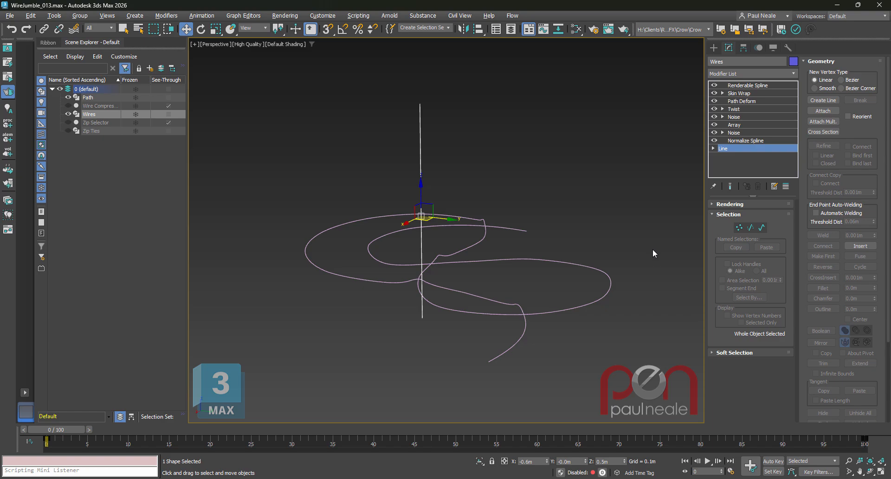
# Show the knots of the Wires object's Normalize Spline modifier and inspect their spacing along the vertical line.
pyautogui.click(744, 141)
pyautogui.moveTo(631, 279); pyautogui.dragTo(632, 281, button='middle')
pyautogui.click(714, 214)
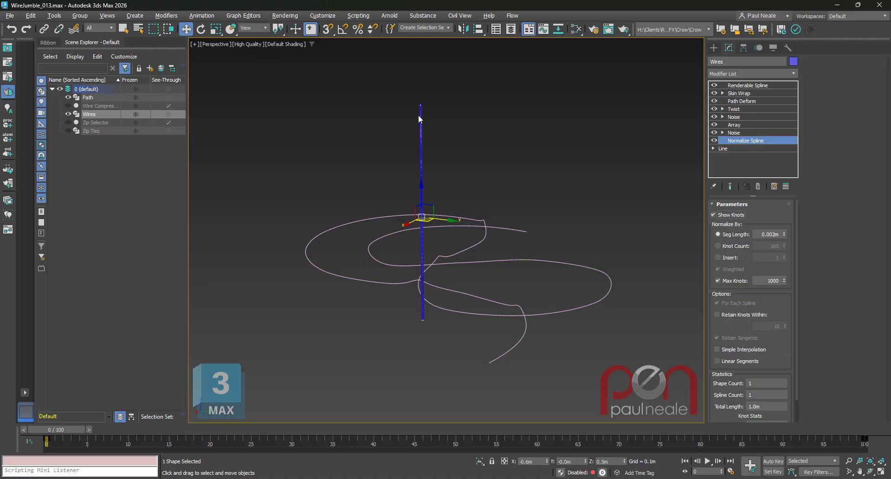
pyautogui.scroll(8, 428, 141)
pyautogui.scroll(-6, 427, 140)
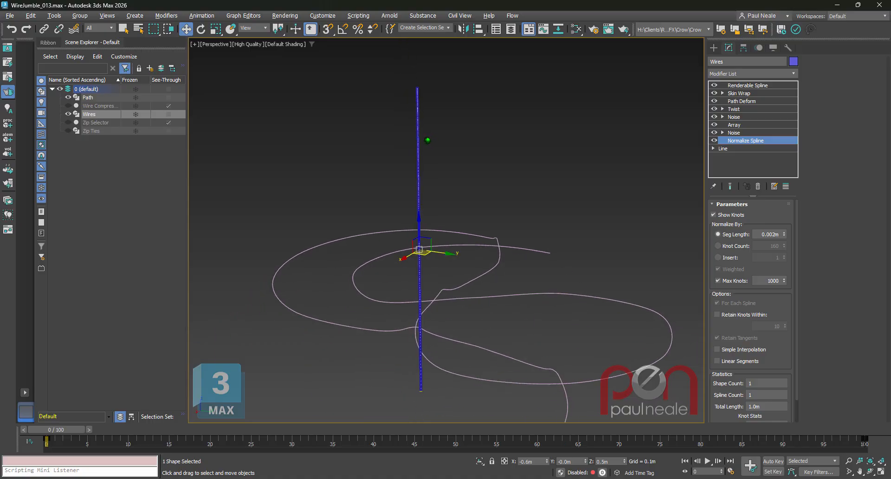
pyautogui.scroll(-1, 427, 141)
pyautogui.moveTo(515, 310); pyautogui.dragTo(490, 305, button='middle')
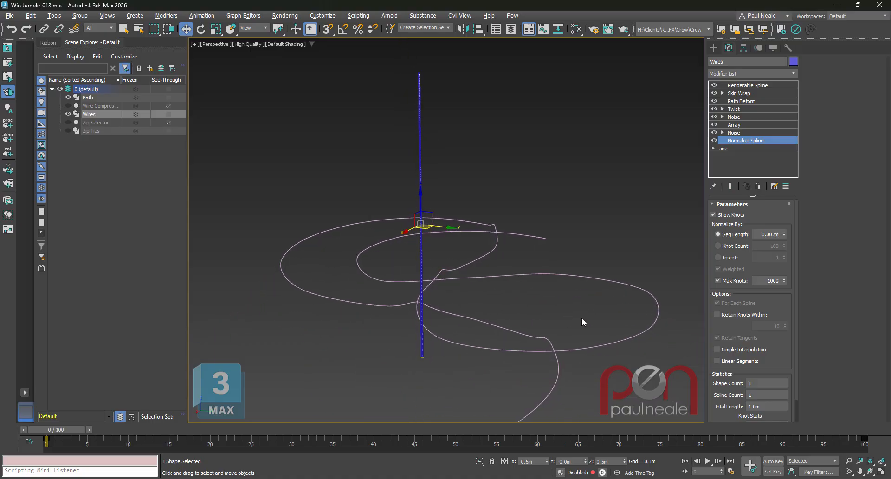
# Go to the Noise modifier directly above Normalize Spline and inspect how it bends the single vertical wire.
pyautogui.click(738, 133)
pyautogui.scroll(2, 457, 256)
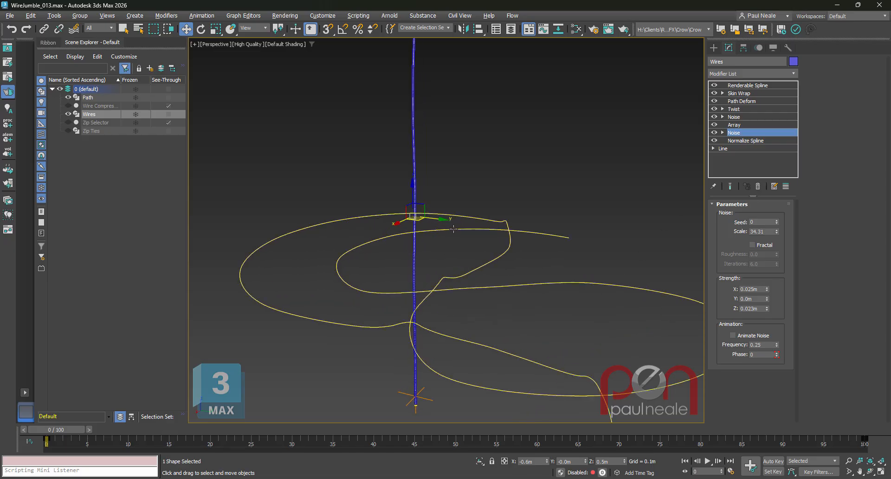
pyautogui.keyDown('alt'); pyautogui.moveTo(478, 237); pyautogui.dragTo(494, 250, button='middle'); pyautogui.keyUp('alt')
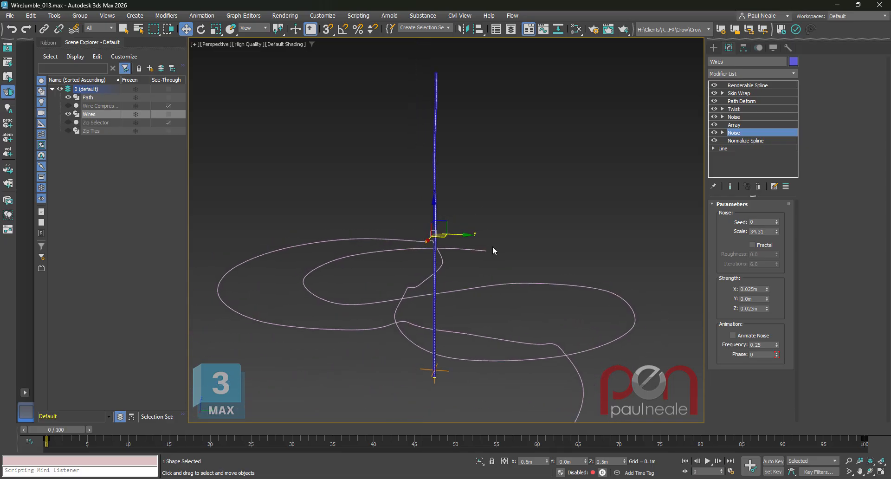
# Go to the Array modifier and examine its Phyllotaxis distribution and rotation randomization on the bundle of copied wires.
pyautogui.click(737, 125)
pyautogui.keyDown('alt'); pyautogui.moveTo(600, 271); pyautogui.dragTo(559, 269, button='middle'); pyautogui.keyUp('alt')
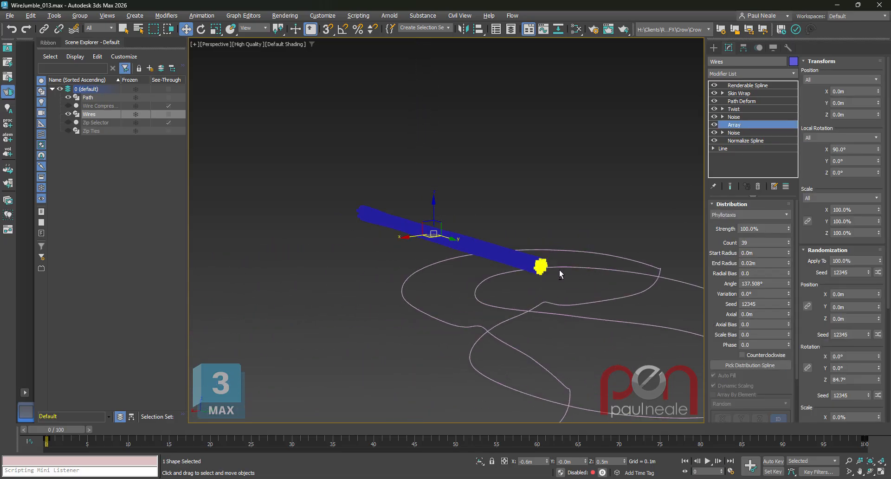
pyautogui.scroll(3, 559, 269)
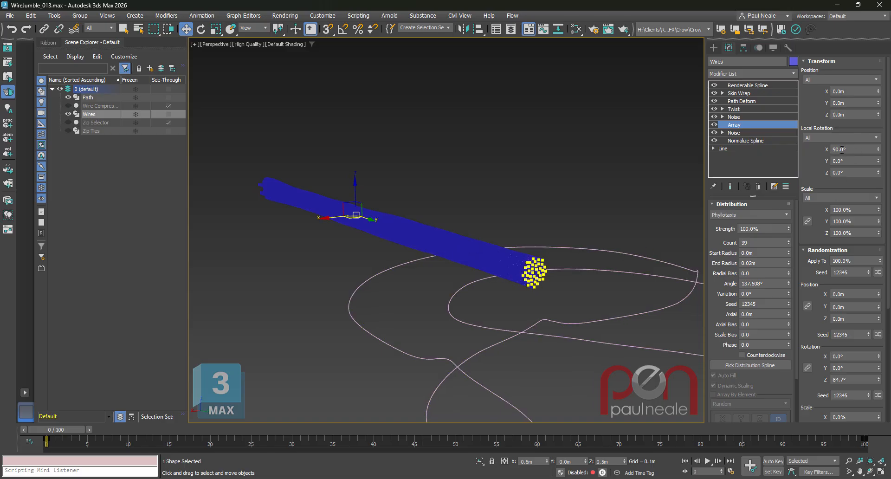
pyautogui.keyDown('alt'); pyautogui.moveTo(599, 289); pyautogui.dragTo(566, 259, button='middle'); pyautogui.keyUp('alt')
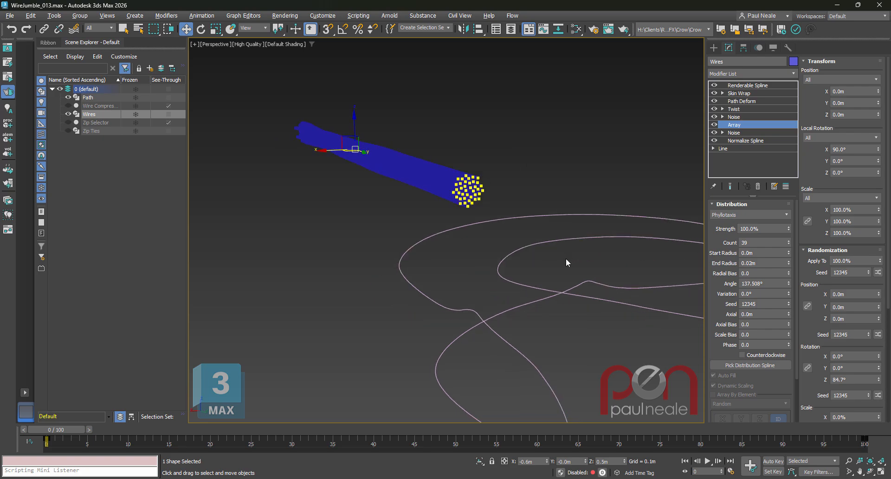
pyautogui.moveTo(586, 292); pyautogui.dragTo(548, 272, button='middle')
pyautogui.keyDown('alt'); pyautogui.moveTo(497, 235); pyautogui.dragTo(730, 306, button='middle'); pyautogui.keyUp('alt')
pyautogui.scroll(-1, 817, 334)
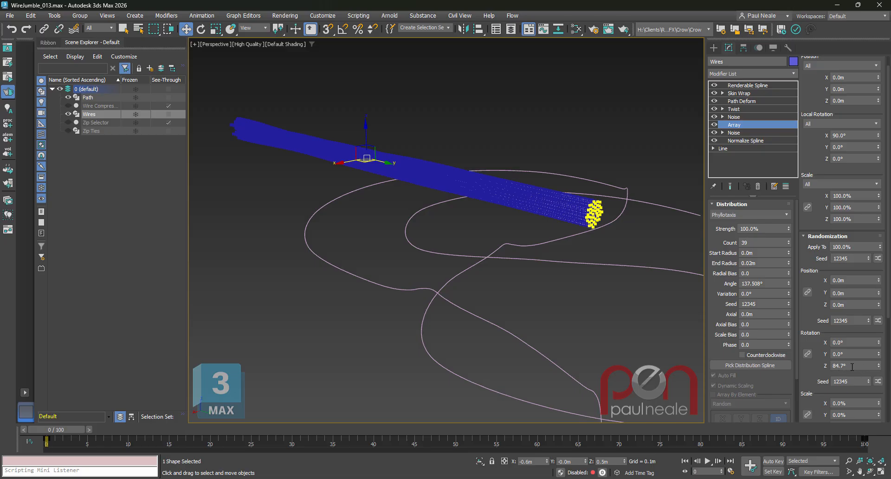
pyautogui.keyDown('alt'); pyautogui.moveTo(533, 271); pyautogui.dragTo(525, 274, button='middle'); pyautogui.keyUp('alt')
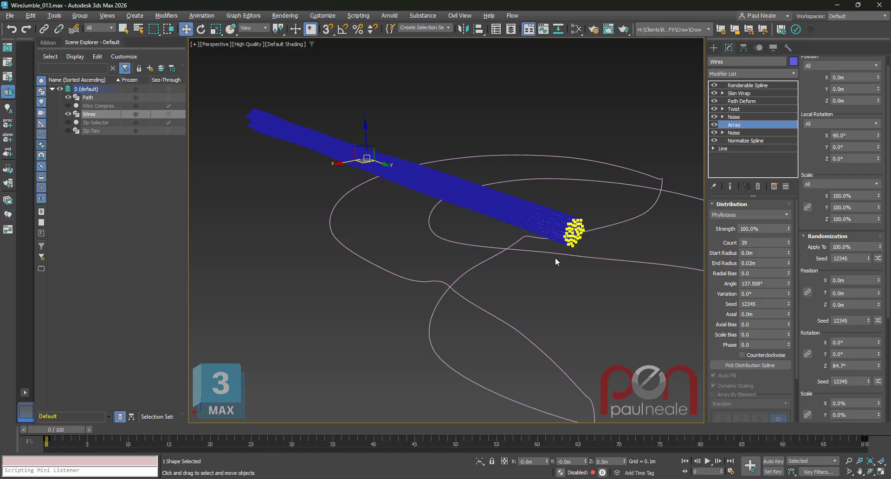
pyautogui.keyDown('alt'); pyautogui.moveTo(600, 243); pyautogui.dragTo(572, 253, button='middle'); pyautogui.keyUp('alt')
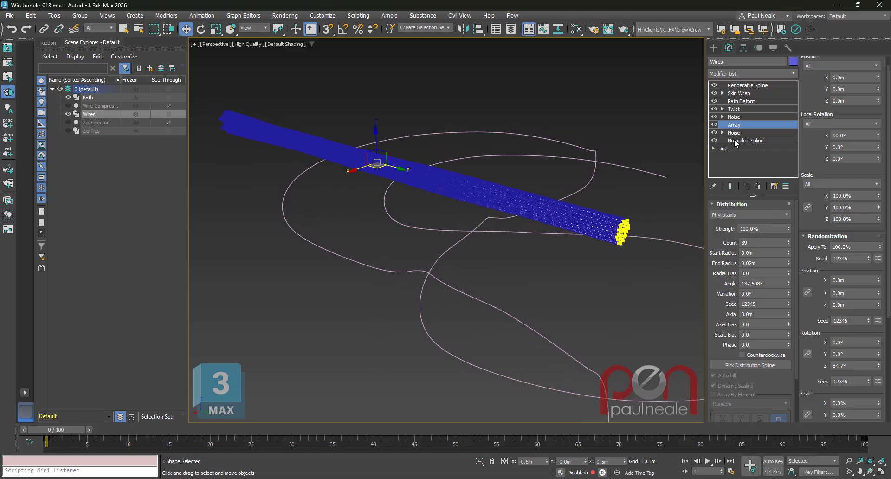
# Turn off Show Knots in the Normalize Spline modifier and return to the Array modifier.
pyautogui.click(743, 141)
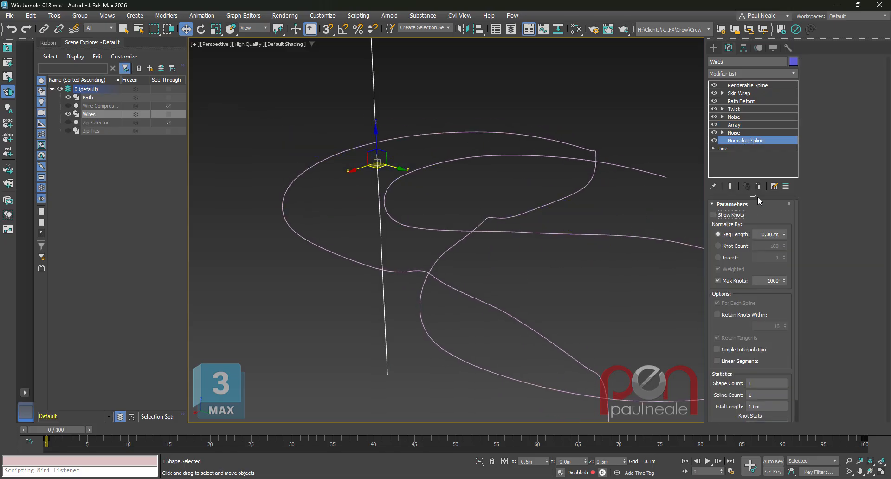
pyautogui.click(734, 125)
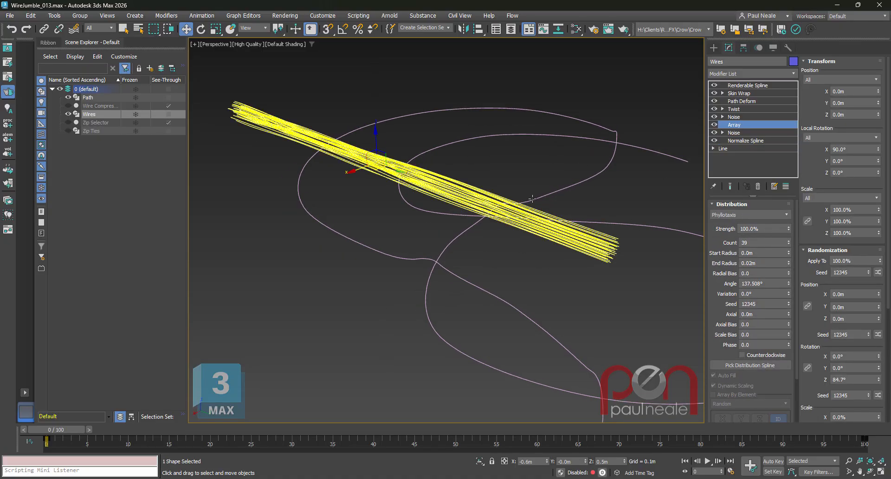
pyautogui.keyDown('alt'); pyautogui.moveTo(520, 245); pyautogui.dragTo(564, 225, button='middle'); pyautogui.keyUp('alt')
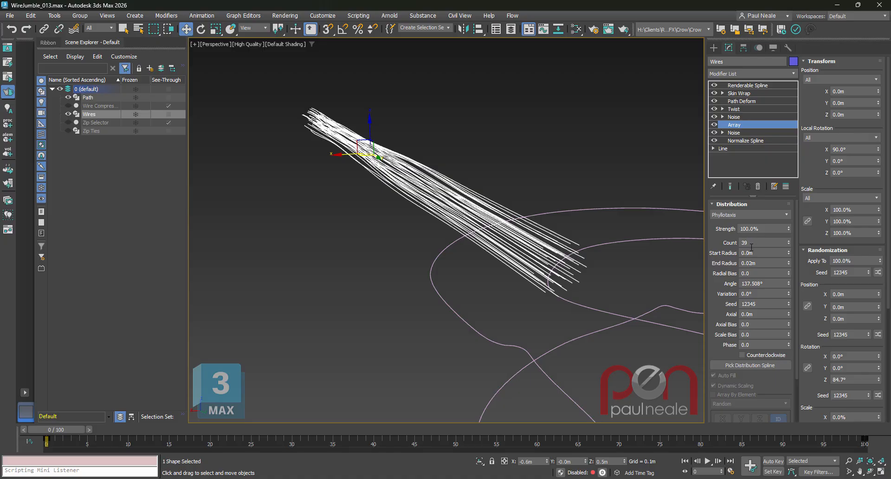
# Review the Array modifier's Randomization and random Material ID settings.
pyautogui.scroll(-5, 804, 334)
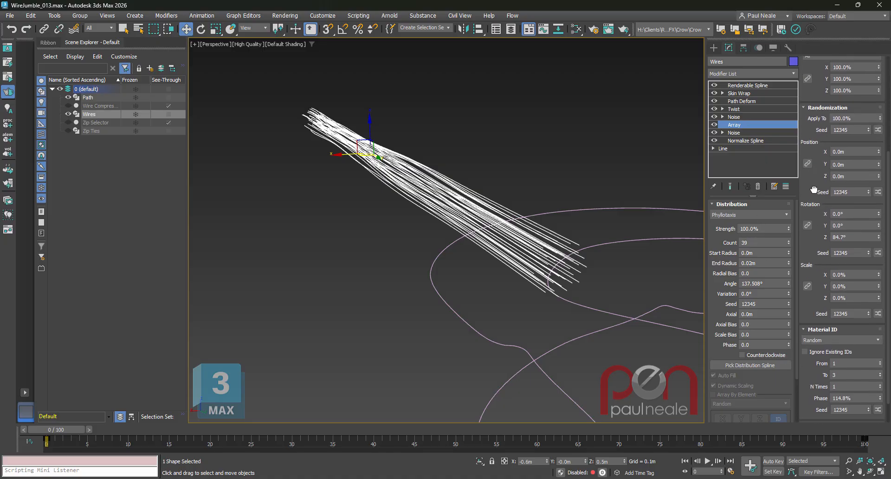
pyautogui.scroll(-1, 806, 310)
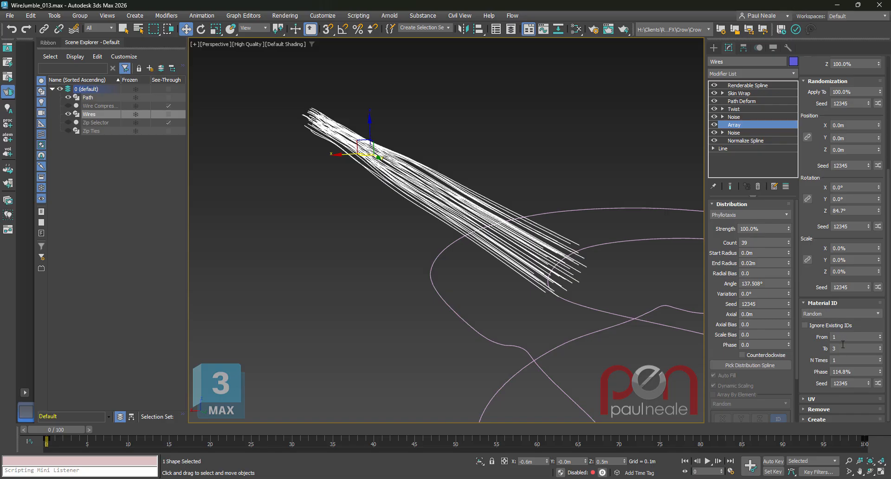
pyautogui.keyDown('alt'); pyautogui.moveTo(558, 304); pyautogui.dragTo(583, 282, button='middle'); pyautogui.keyUp('alt')
# Show the end result of the Wires stack temporarily to inspect the wire colours, and return to the Array-level result.
pyautogui.hotkey('ctrl', 'e')
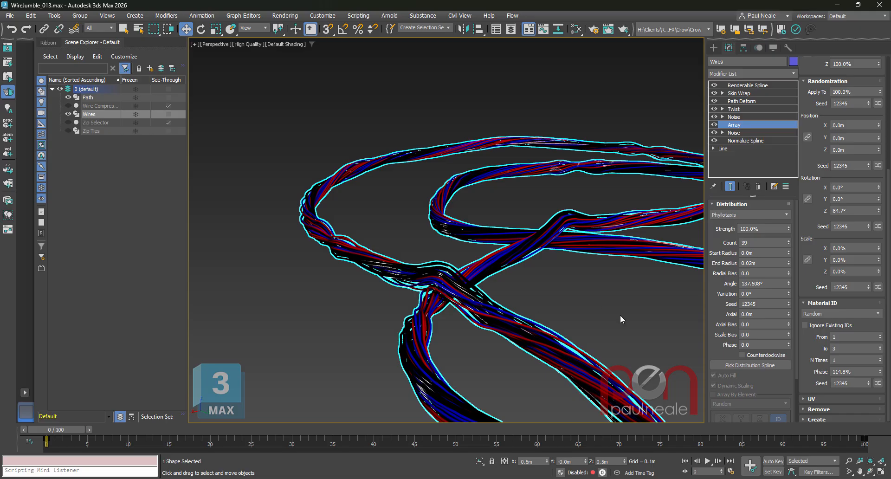
pyautogui.keyDown('alt'); pyautogui.moveTo(621, 317); pyautogui.dragTo(595, 333, button='middle'); pyautogui.keyUp('alt')
pyautogui.hotkey('ctrl', 'e')
pyautogui.scroll(-6, 595, 331)
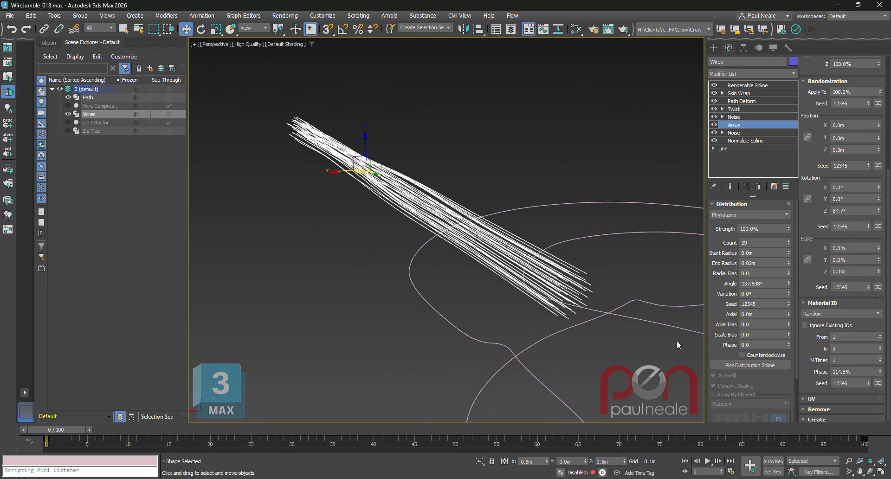
# Inspect the wires' Multi/Sub-Object material in the Slate Material Editor and move the red Material #43 node closer to the blue one.
pyautogui.press('m')
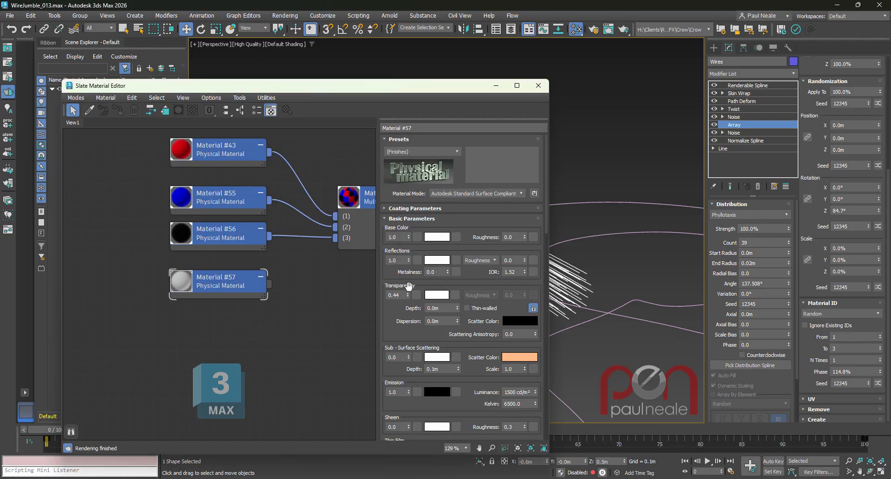
pyautogui.doubleClick(327, 214)
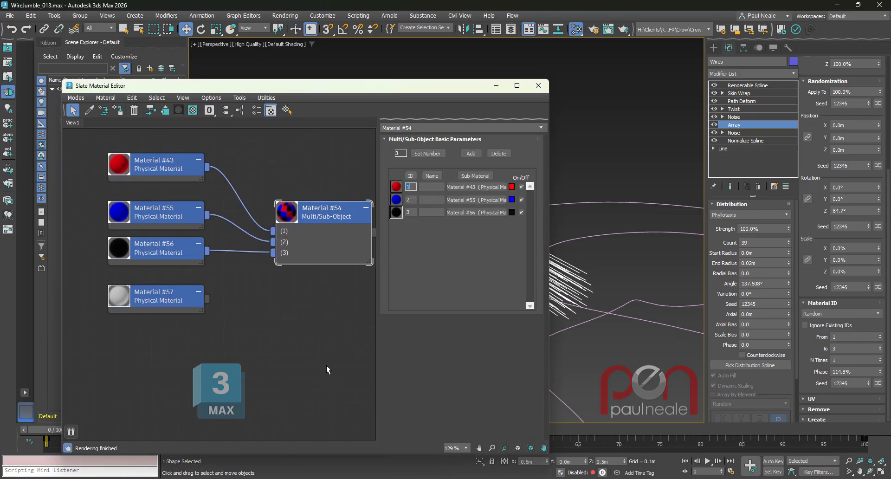
pyautogui.moveTo(179, 177); pyautogui.dragTo(177, 188)
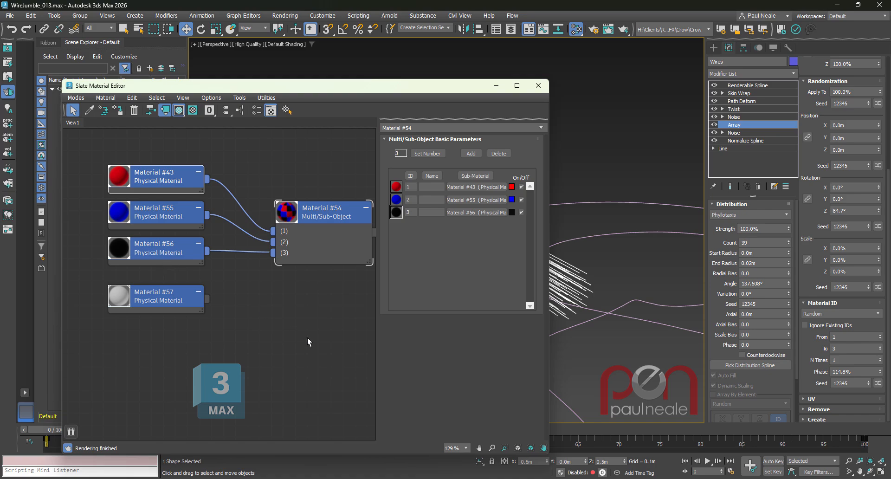
pyautogui.press('m')
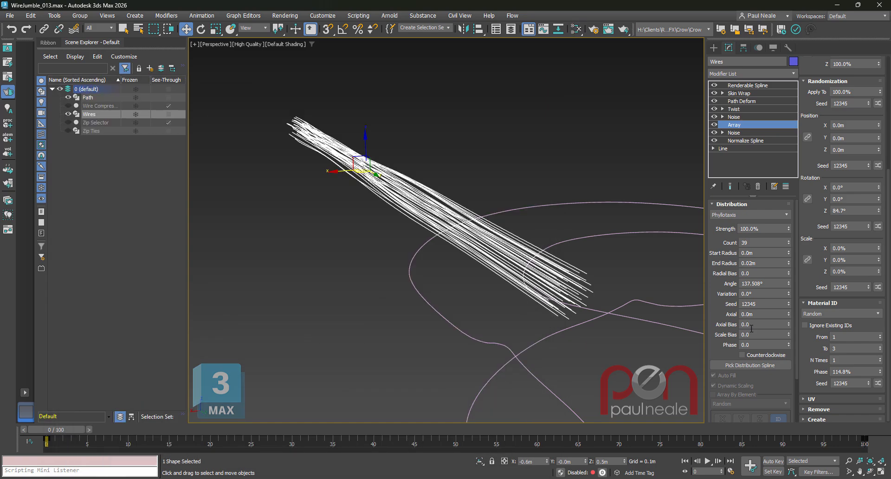
# Go through the Noise modifier above Array and the Twist modifier, examining how each deforms the wire bundle.
pyautogui.click(752, 116)
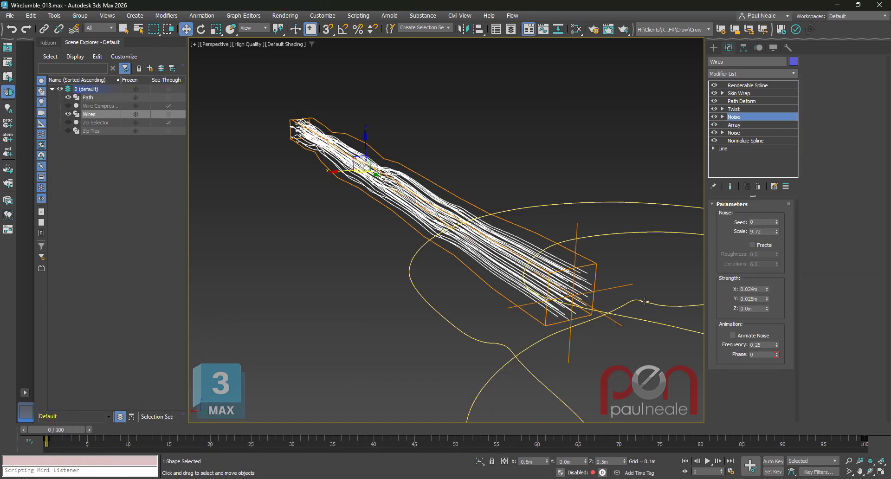
pyautogui.moveTo(622, 291)
pyautogui.keyDown('alt'); pyautogui.mouseDown(button='middle')
pyautogui.moveTo(595, 295)
pyautogui.moveTo(645, 294)
pyautogui.moveTo(635, 303)
pyautogui.moveTo(633, 295)
pyautogui.mouseUp(button='middle'); pyautogui.keyUp('alt')
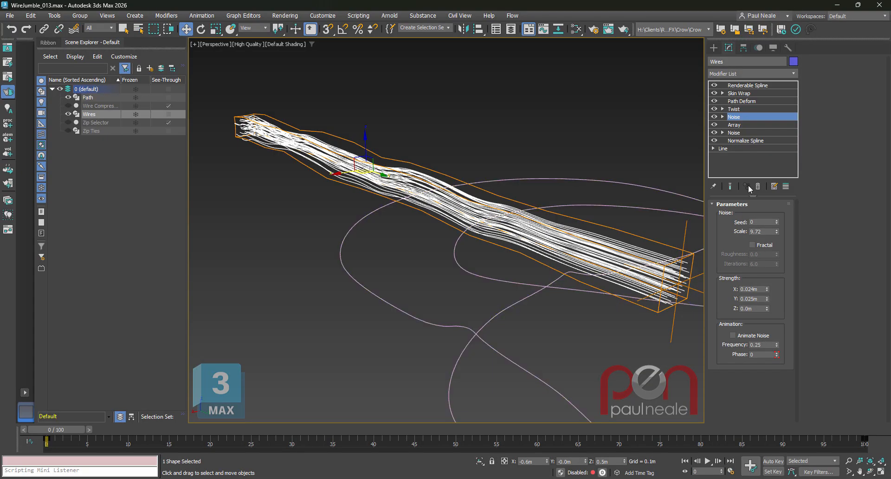
pyautogui.click(739, 110)
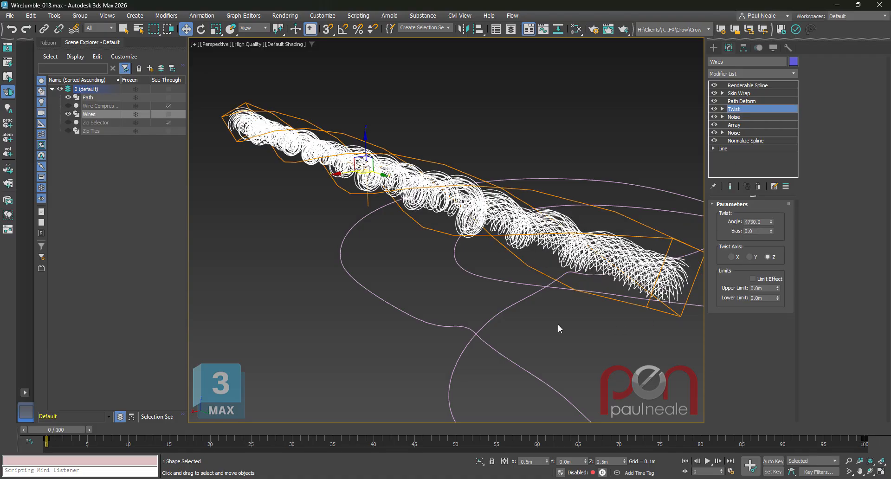
pyautogui.keyDown('alt'); pyautogui.moveTo(558, 324); pyautogui.dragTo(547, 304, button='middle'); pyautogui.keyUp('alt')
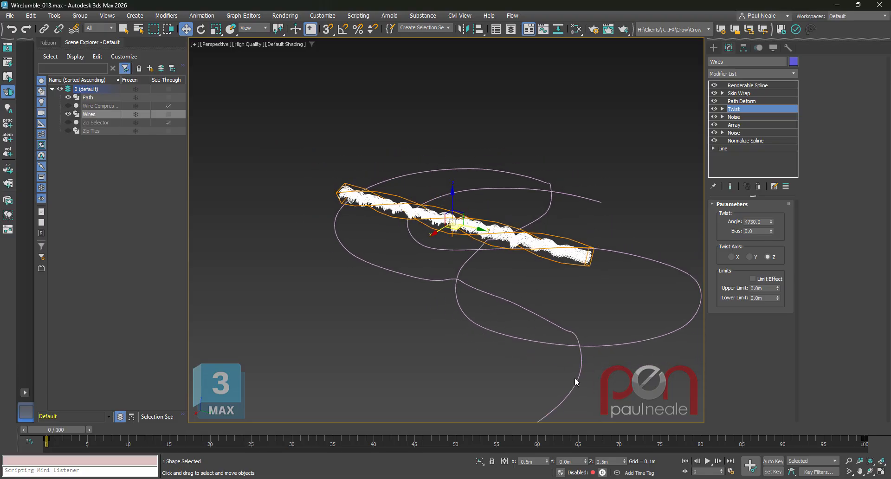
pyautogui.moveTo(575, 378); pyautogui.dragTo(557, 328, button='middle')
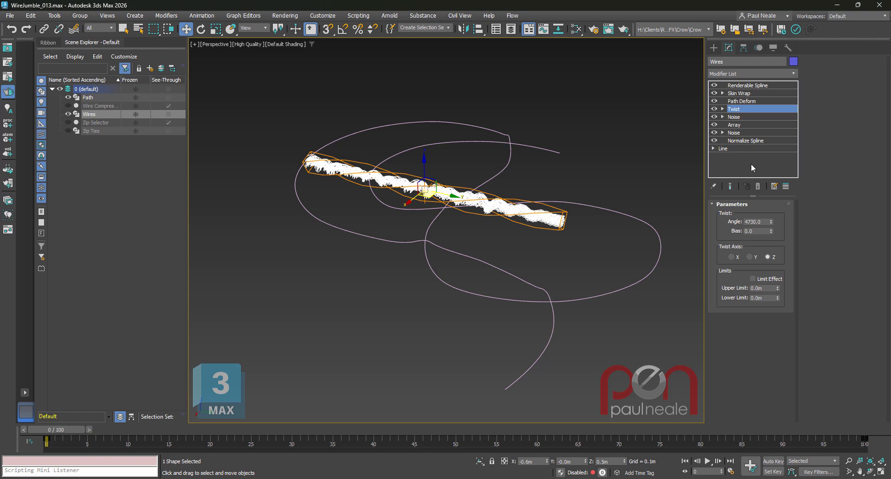
# Go to the Path Deform modifier and inspect how the wire bundle follows the curved path.
pyautogui.click(750, 102)
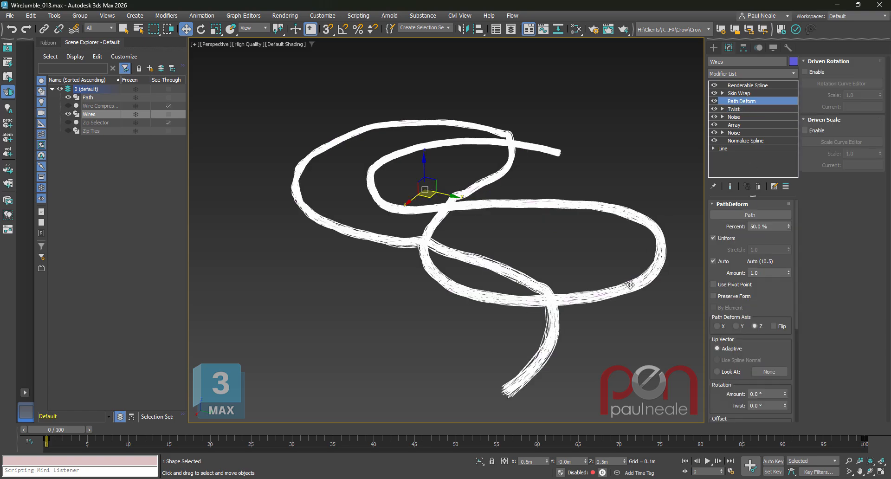
pyautogui.keyDown('alt'); pyautogui.moveTo(597, 302); pyautogui.dragTo(609, 295, button='middle'); pyautogui.keyUp('alt')
pyautogui.scroll(4, 604, 294)
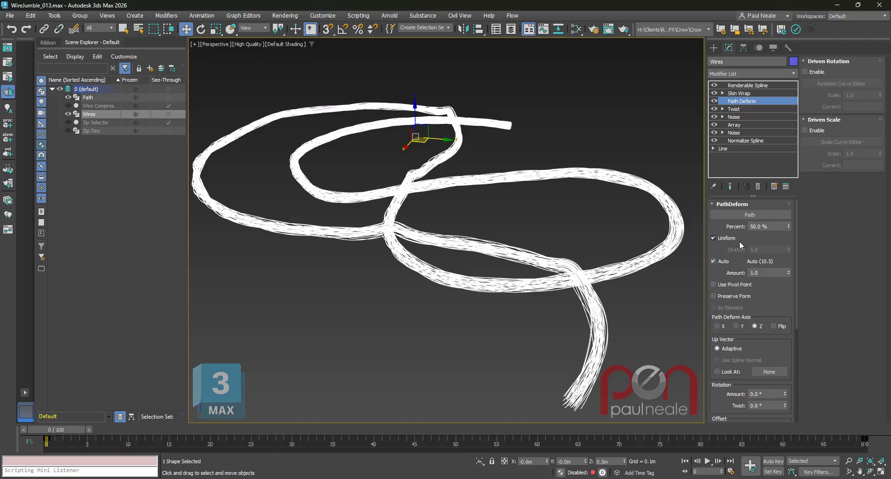
# Try the Path Deform's Percent at 0 % and restore it to 50 %.
pyautogui.click(774, 226)
pyautogui.rightClick(789, 226)
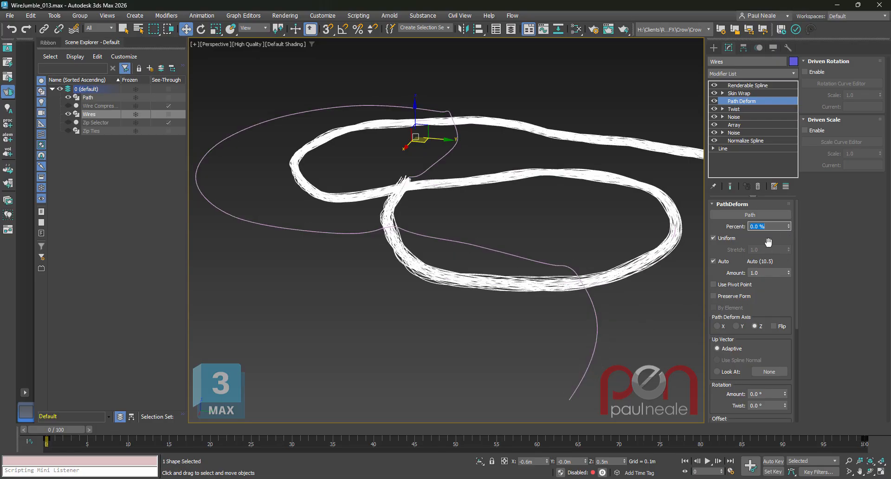
pyautogui.write('50')
pyautogui.press('Return')
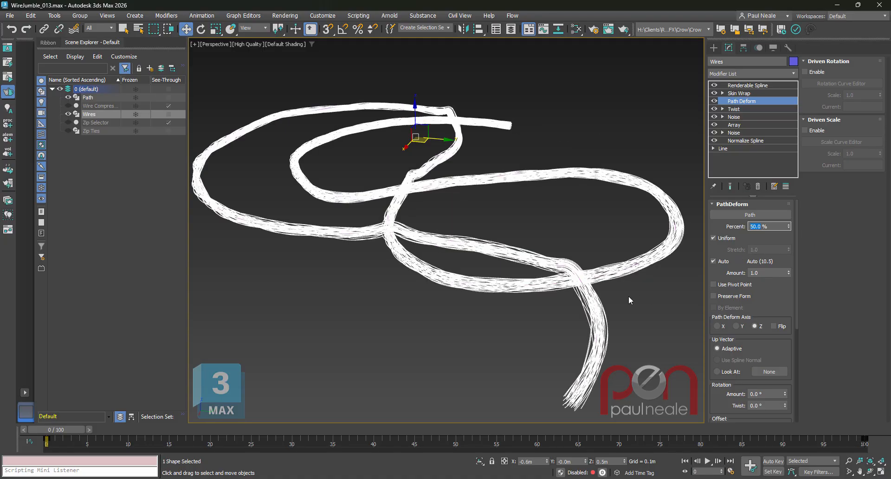
# Turn off the Skin Wrap modifier and go to Renderable Spline to inspect the wires' thickness and sides along the bundle.
pyautogui.keyDown('alt'); pyautogui.moveTo(628, 307); pyautogui.dragTo(600, 312, button='middle'); pyautogui.keyUp('alt')
pyautogui.scroll(-1, 603, 305)
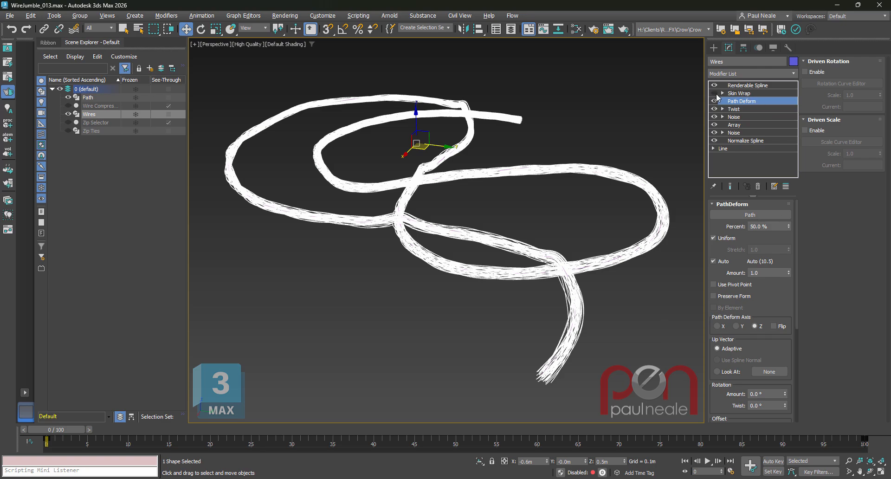
pyautogui.click(742, 86)
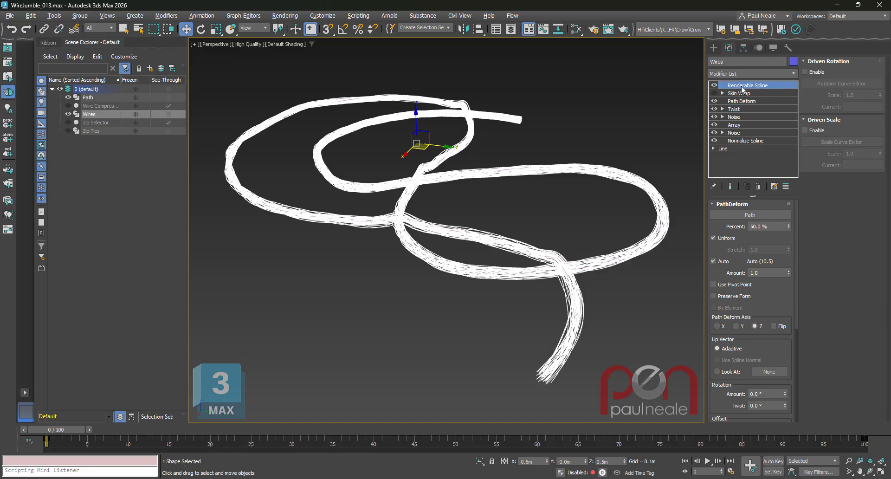
pyautogui.keyDown('alt'); pyautogui.moveTo(603, 290); pyautogui.dragTo(636, 281, button='middle'); pyautogui.keyUp('alt')
pyautogui.scroll(2, 611, 274)
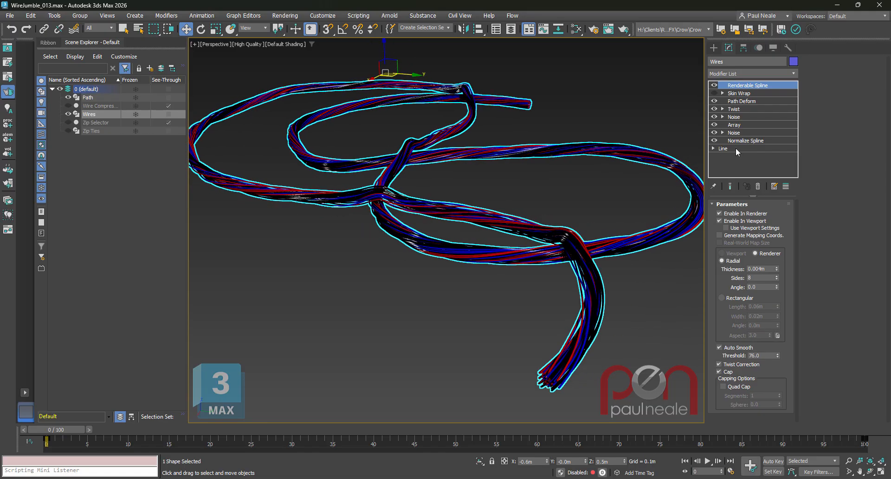
pyautogui.moveTo(651, 296); pyautogui.dragTo(636, 298, button='middle')
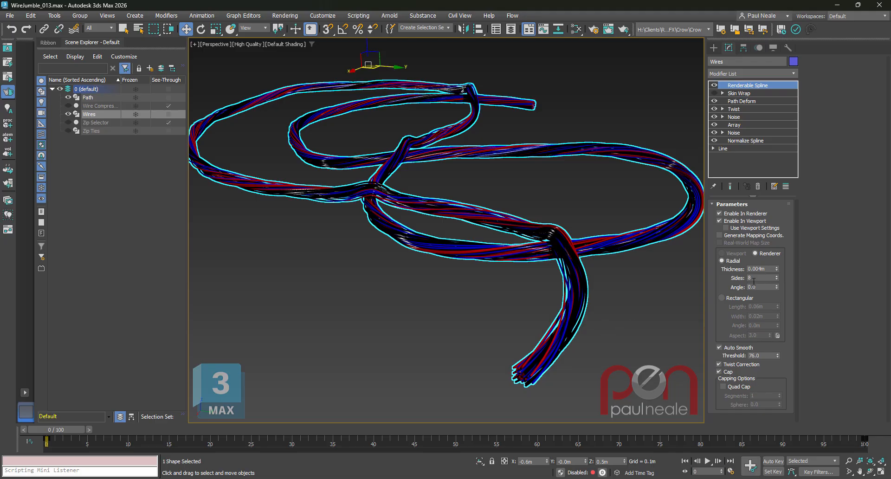
pyautogui.keyDown('alt'); pyautogui.moveTo(627, 313); pyautogui.dragTo(665, 301, button='middle'); pyautogui.keyUp('alt')
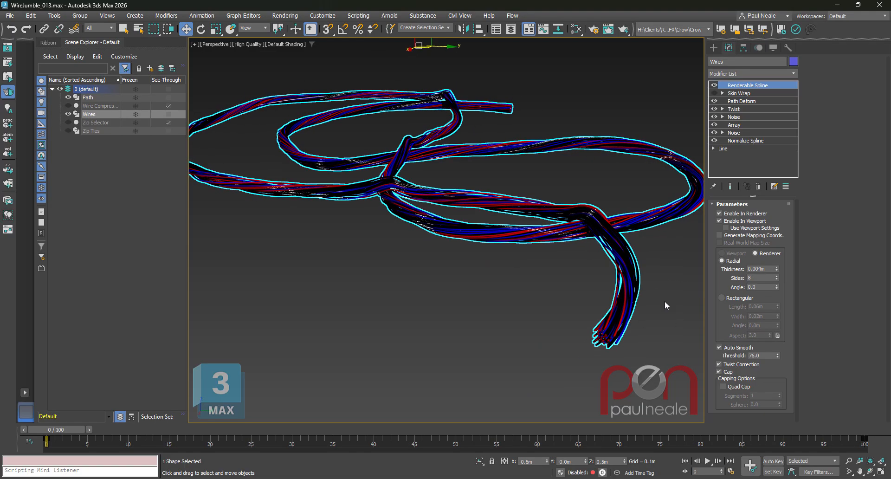
pyautogui.scroll(4, 664, 301)
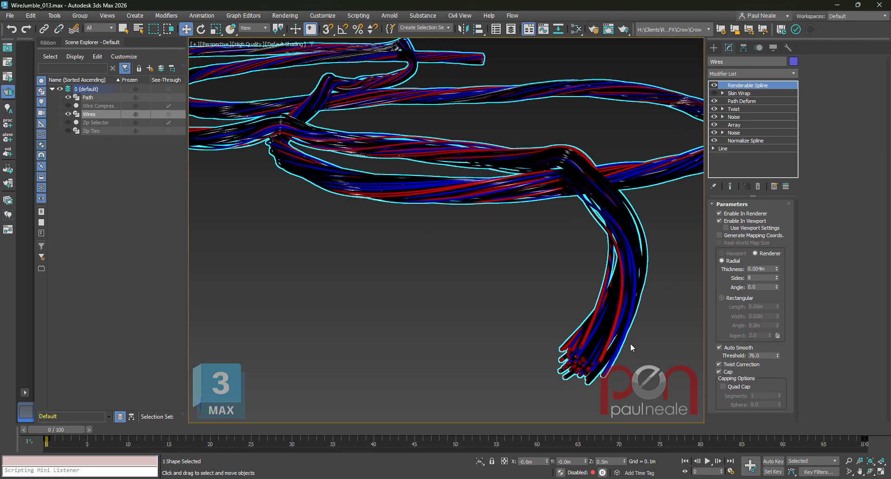
pyautogui.scroll(-4, 645, 327)
pyautogui.keyDown('alt'); pyautogui.moveTo(627, 325); pyautogui.dragTo(614, 303, button='middle'); pyautogui.keyUp('alt')
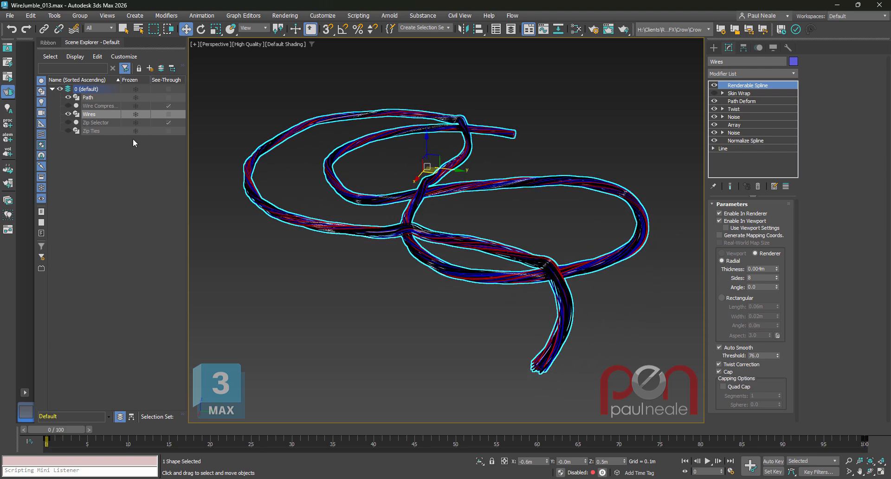
# Hide the Wires, unhide the Wire Compressor and select it to view its full modifier result.
pyautogui.click(68, 114)
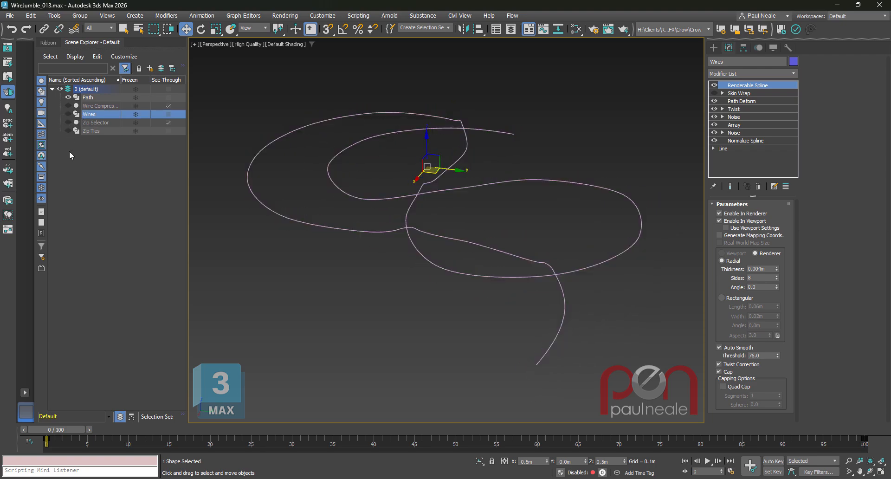
pyautogui.click(68, 106)
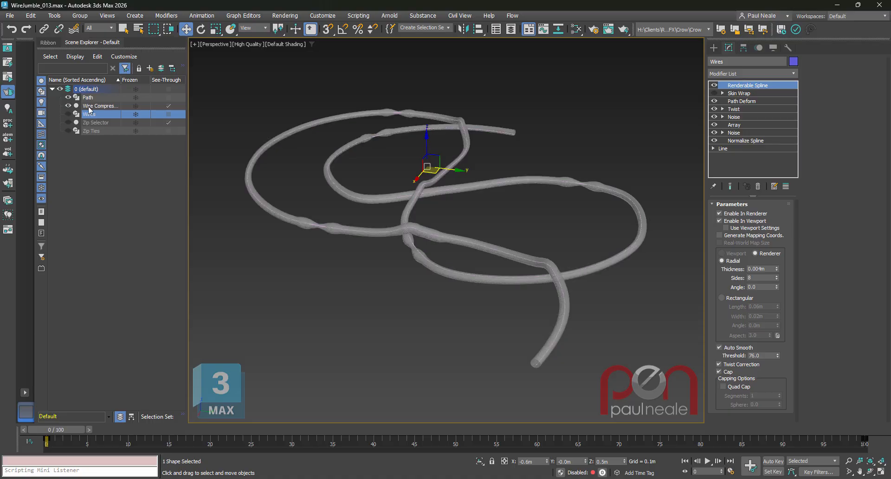
pyautogui.click(97, 106)
pyautogui.keyDown('alt'); pyautogui.moveTo(571, 288); pyautogui.dragTo(595, 274, button='middle'); pyautogui.keyUp('alt')
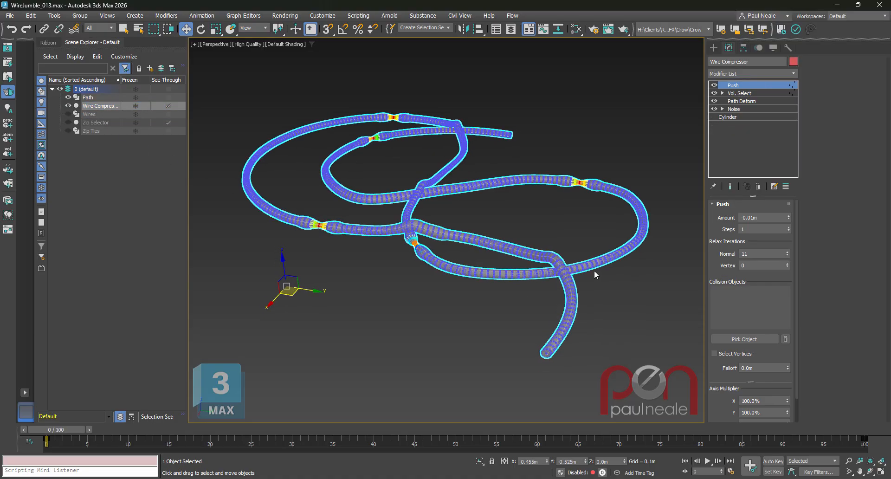
# Go to the Wire Compressor's base Cylinder, show edged faces and inspect its radius, height and segments.
pyautogui.click(747, 115)
pyautogui.moveTo(607, 280); pyautogui.dragTo(624, 277, button='middle')
pyautogui.scroll(3, 283, 232)
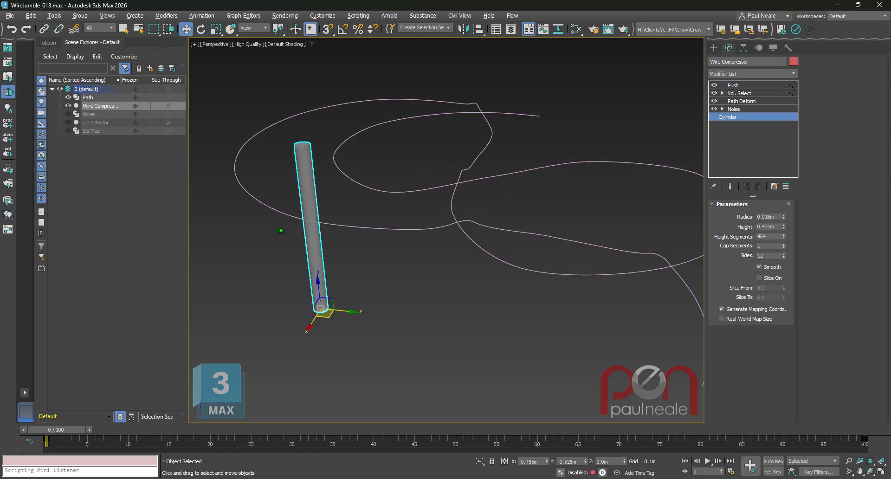
pyautogui.moveTo(284, 231); pyautogui.dragTo(338, 249, button='middle')
pyautogui.press('F4')
pyautogui.keyDown('alt'); pyautogui.moveTo(390, 264); pyautogui.dragTo(334, 267, button='middle'); pyautogui.keyUp('alt')
pyautogui.scroll(5, 332, 238)
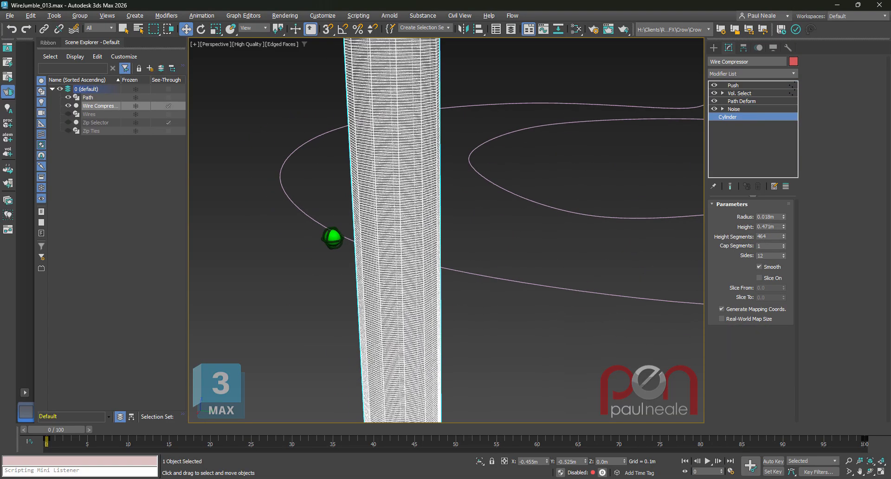
pyautogui.scroll(-2, 332, 238)
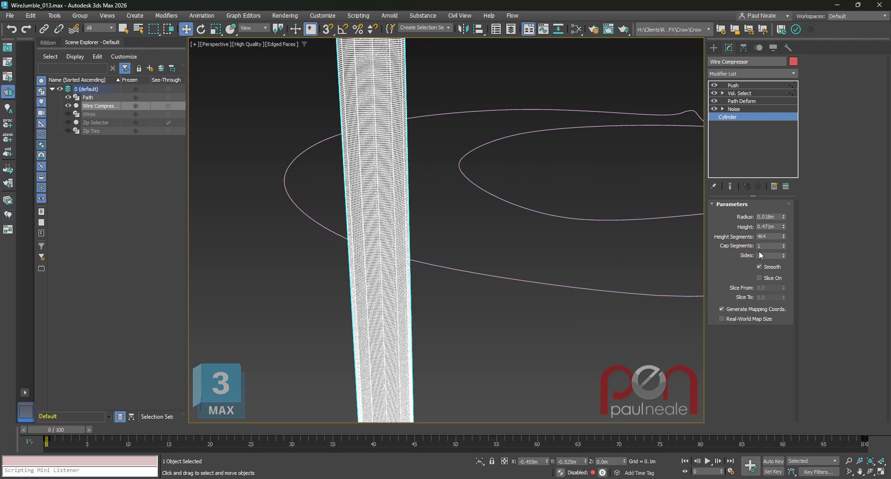
pyautogui.scroll(-3, 447, 281)
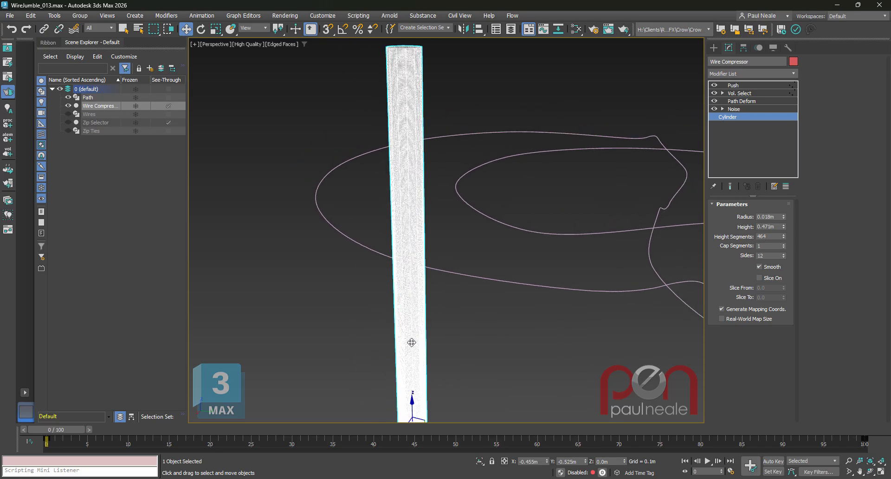
pyautogui.scroll(-4, 475, 274)
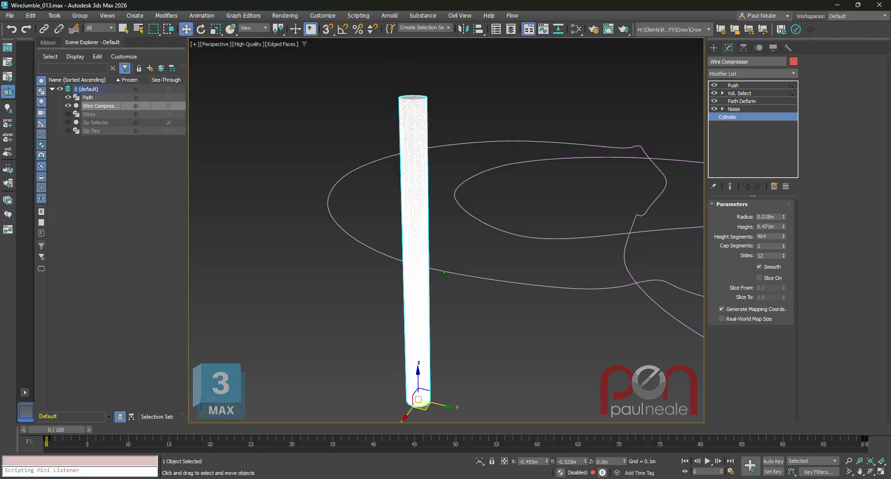
pyautogui.moveTo(481, 276); pyautogui.dragTo(398, 261, button='middle')
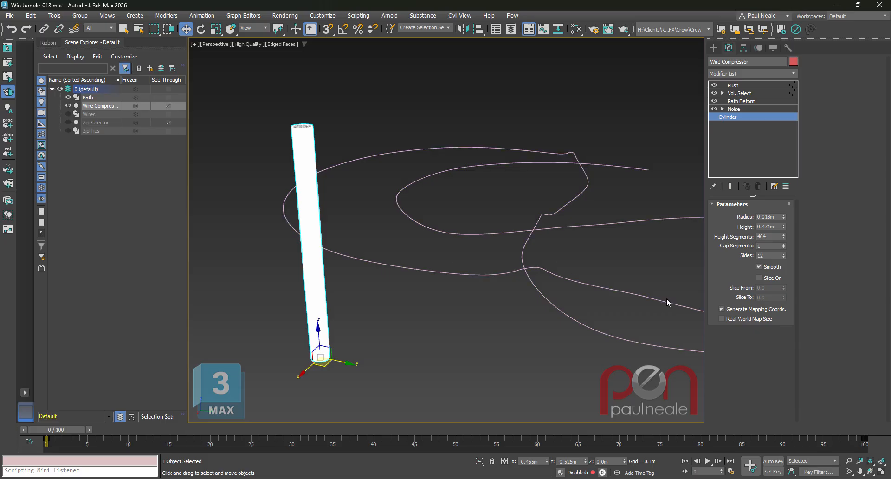
# Go to the Wire Compressor's Noise modifier and compare the cylinder with the noise off and on.
pyautogui.click(736, 109)
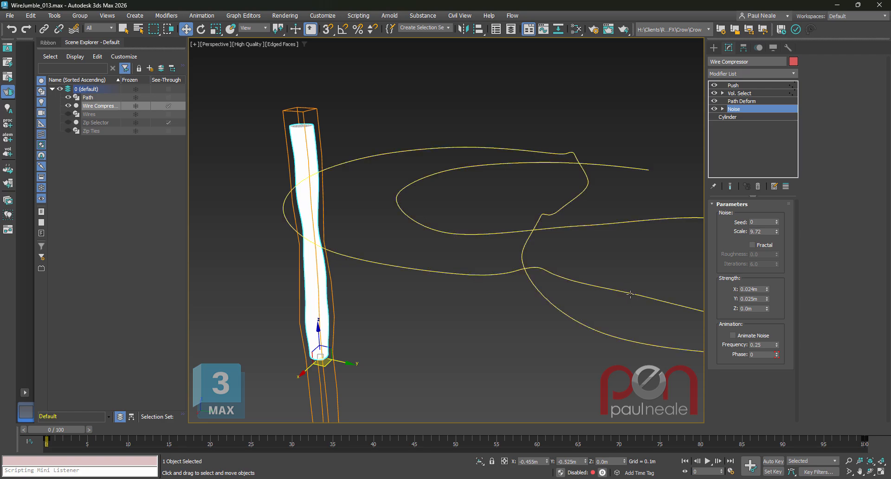
pyautogui.click(714, 109)
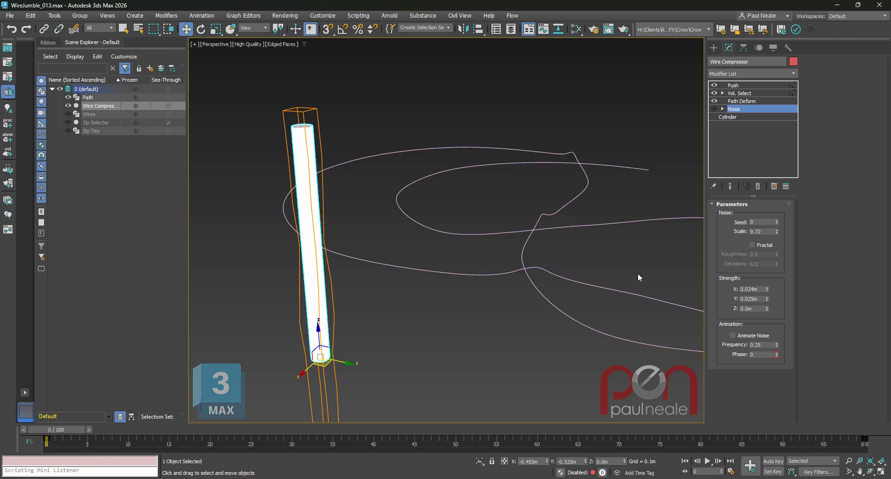
pyautogui.click(715, 109)
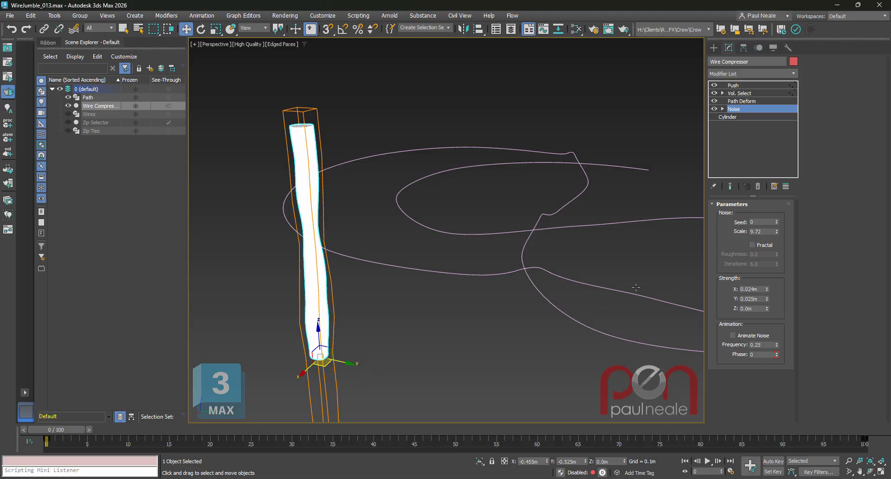
# Go to the Wire Compressor's Path Deform modifier and inspect its stretch settings and how the cylinder follows the path.
pyautogui.click(741, 100)
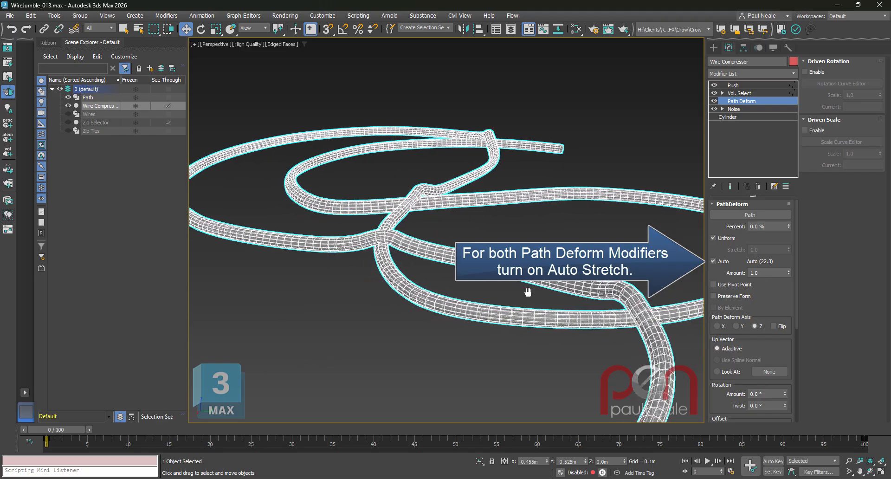
pyautogui.moveTo(528, 292); pyautogui.dragTo(464, 288, button='middle')
pyautogui.scroll(-3, 578, 319)
pyautogui.scroll(3, 470, 292)
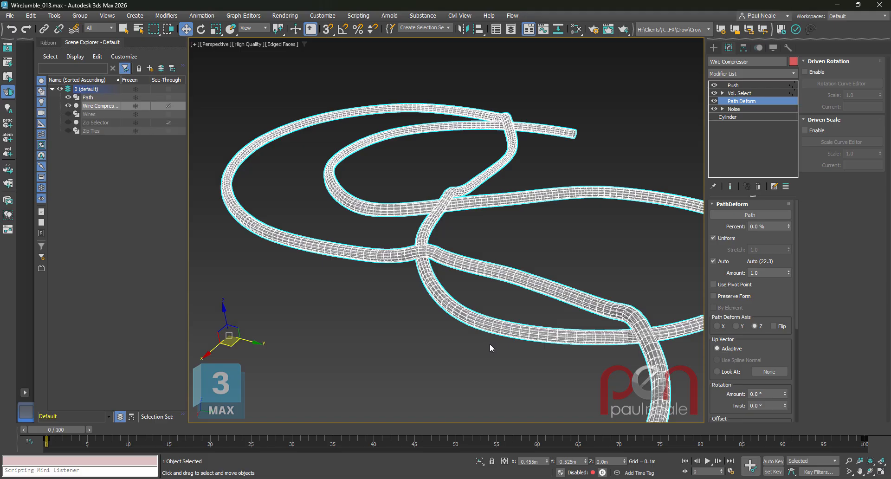
pyautogui.keyDown('alt'); pyautogui.moveTo(520, 305); pyautogui.dragTo(532, 297, button='middle'); pyautogui.keyUp('alt')
# Go to the Wire Compressor's Vol. Select modifier and unhide the Zip Selector that drives its vertex selection.
pyautogui.click(739, 109)
pyautogui.click(739, 93)
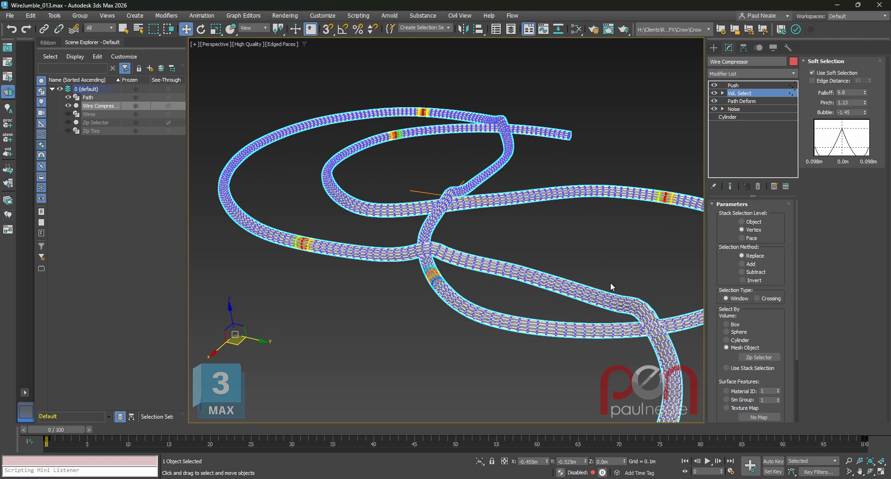
pyautogui.click(69, 121)
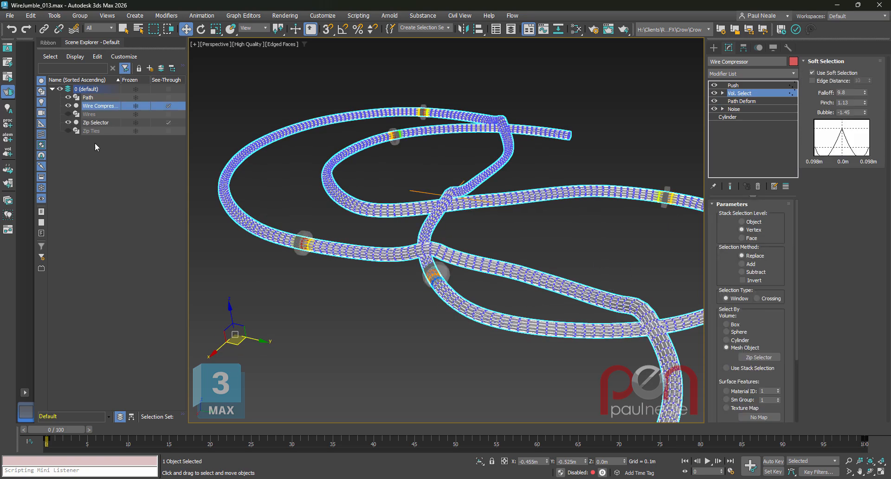
pyautogui.keyDown('alt'); pyautogui.moveTo(438, 335); pyautogui.dragTo(388, 244, button='middle'); pyautogui.keyUp('alt')
# Review the Wire Compressor's base Cylinder and Noise levels again alongside the Zip Selector pieces.
pyautogui.click(739, 118)
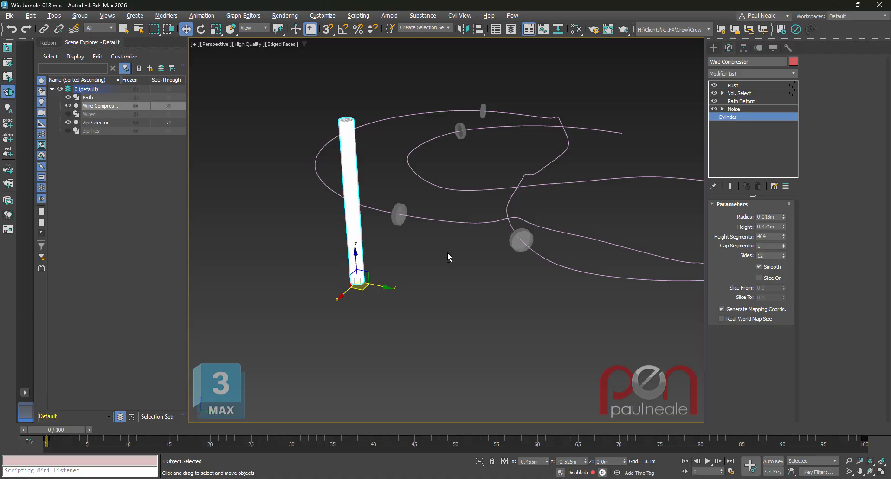
pyautogui.keyDown('alt'); pyautogui.moveTo(447, 252); pyautogui.dragTo(445, 247, button='middle'); pyautogui.keyUp('alt')
pyautogui.click(740, 110)
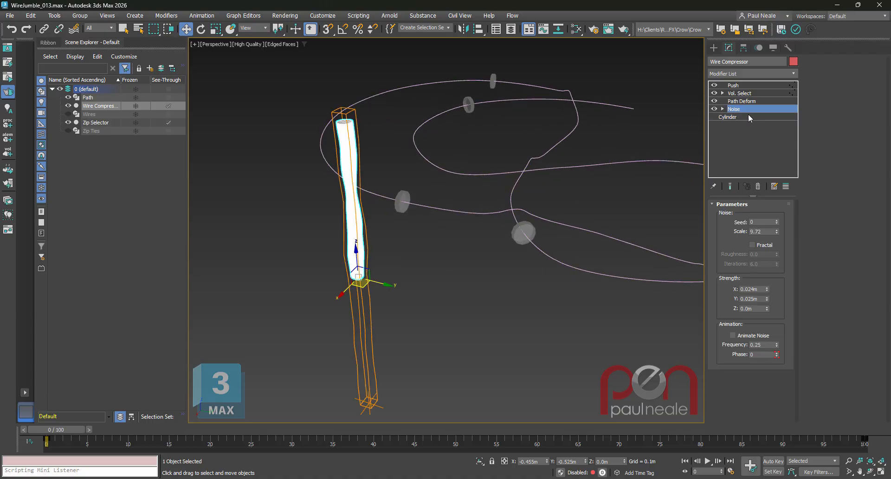
pyautogui.click(741, 117)
# Select the Zip Selector, go to its base Cylinder and set Height Segments to 1.
pyautogui.click(96, 123)
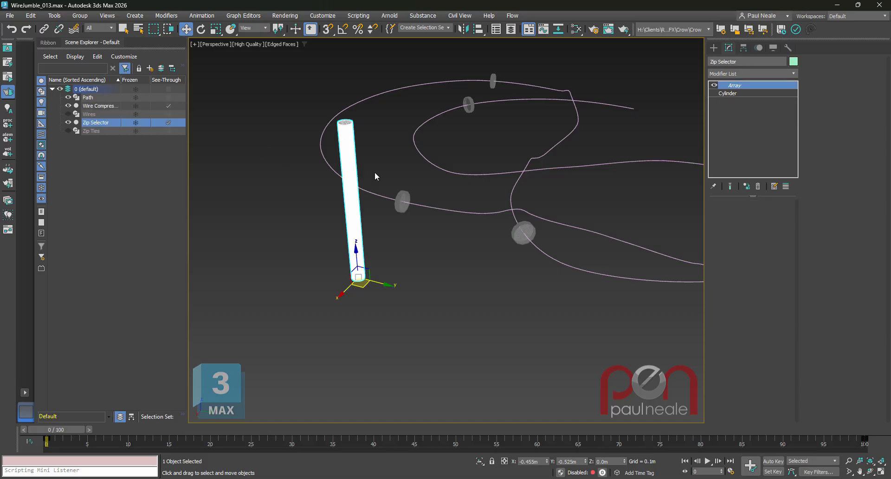
pyautogui.click(736, 93)
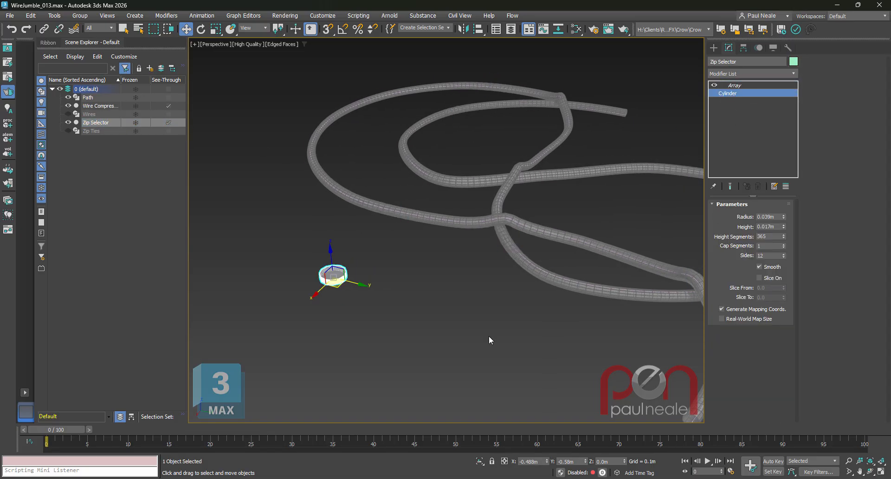
pyautogui.press('z')
pyautogui.press('z')
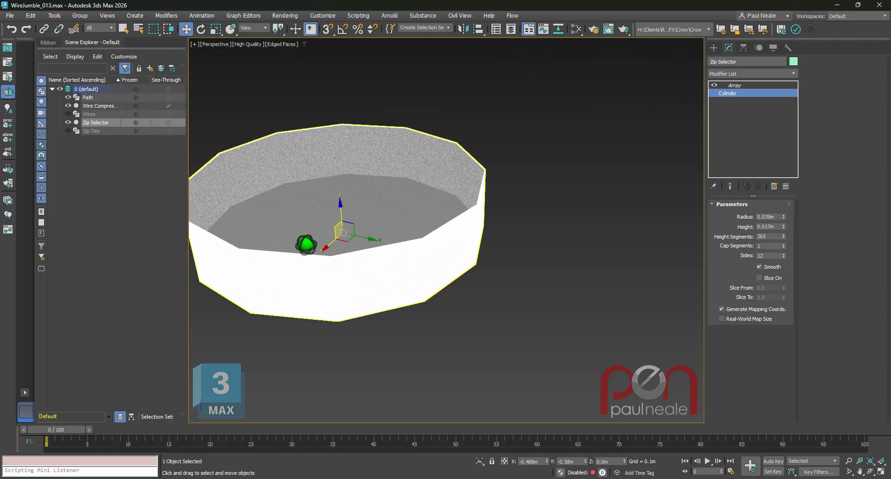
pyautogui.moveTo(512, 270); pyautogui.dragTo(490, 255, button='middle')
pyautogui.scroll(-4, 548, 264)
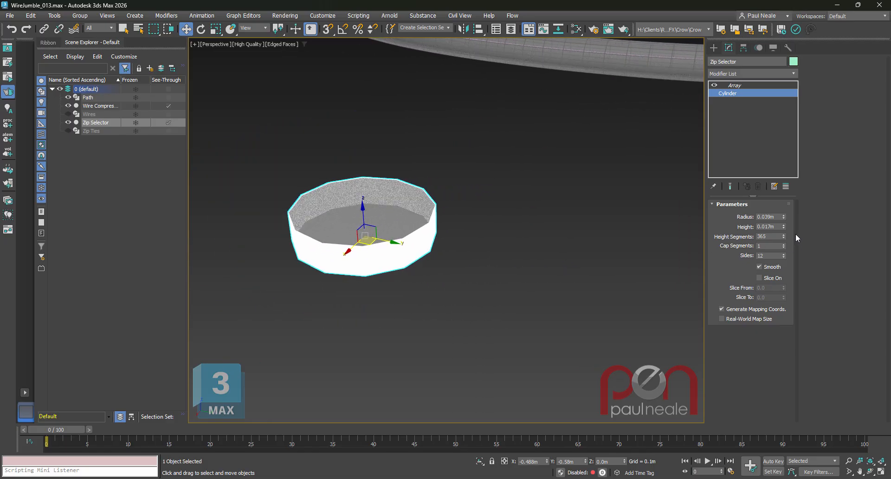
pyautogui.rightClick(784, 237)
pyautogui.scroll(-5, 460, 276)
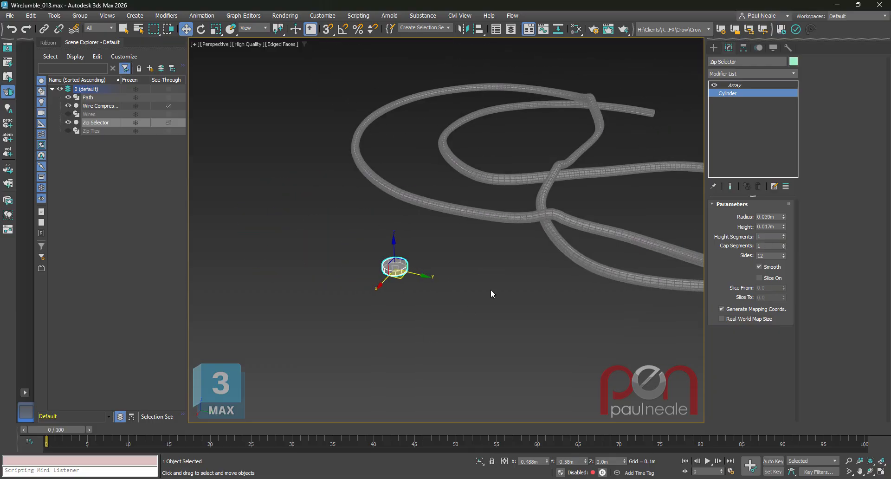
pyautogui.scroll(3, 625, 177)
# Go to the Zip Selector's Array modifier and inspect its spline distribution, count and placement along the path.
pyautogui.click(735, 85)
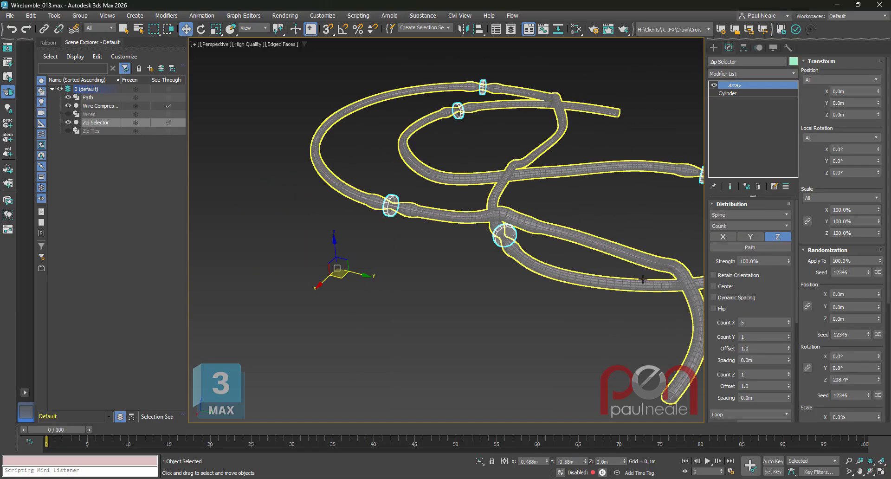
pyautogui.moveTo(613, 273); pyautogui.dragTo(521, 266, button='middle')
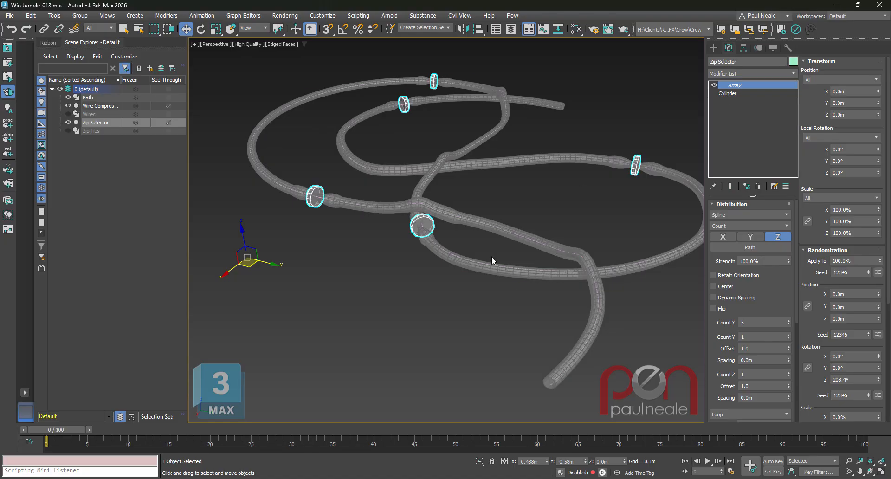
pyautogui.keyDown('alt'); pyautogui.moveTo(494, 261); pyautogui.dragTo(600, 237, button='middle'); pyautogui.keyUp('alt')
pyautogui.scroll(4, 601, 232)
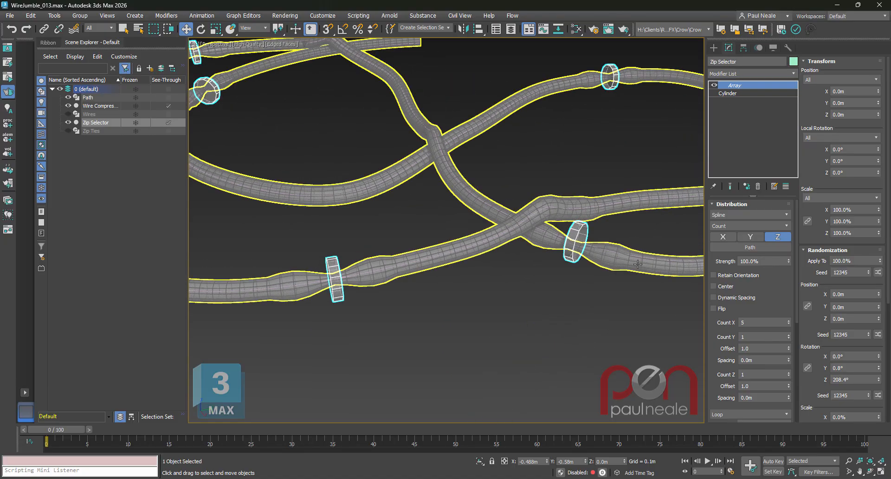
pyautogui.keyDown('alt'); pyautogui.moveTo(652, 275); pyautogui.dragTo(541, 273, button='middle'); pyautogui.keyUp('alt')
pyautogui.scroll(-5, 608, 278)
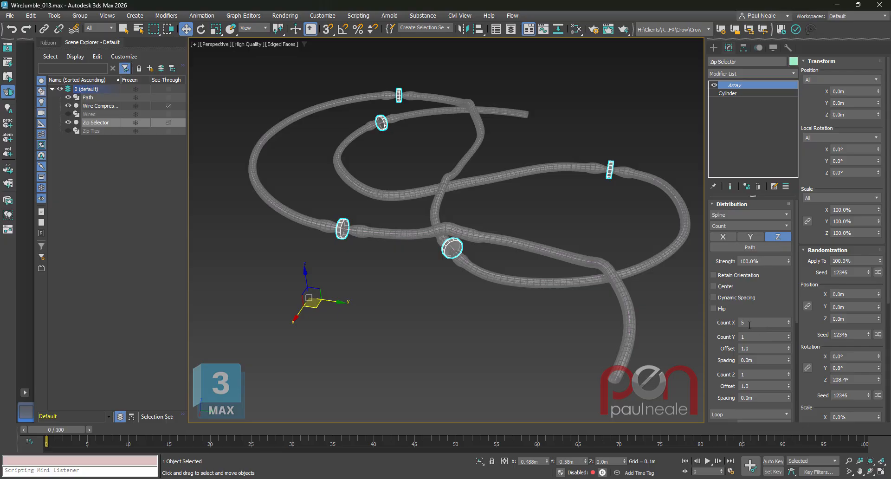
pyautogui.keyDown('alt'); pyautogui.moveTo(508, 292); pyautogui.dragTo(513, 273, button='middle'); pyautogui.keyUp('alt')
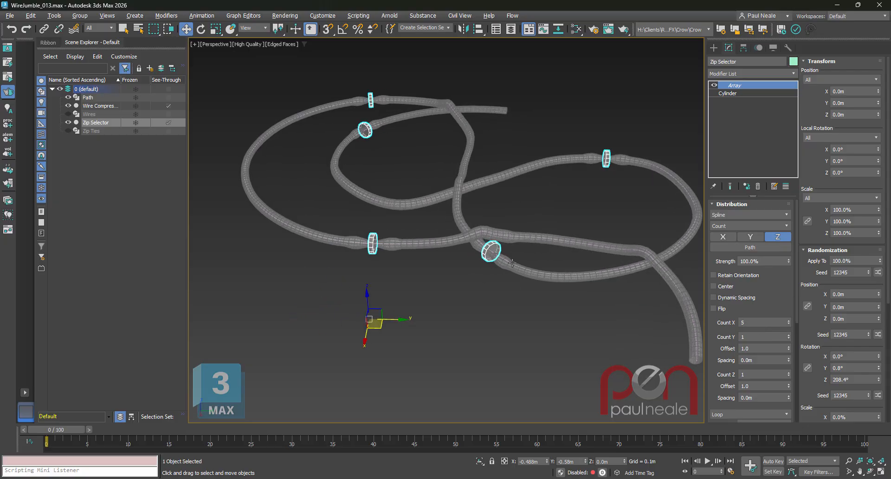
pyautogui.scroll(5, 514, 270)
# Select the Wire Compressor and compare its Vol. Select and Push modifiers around the Zip Selector pieces.
pyautogui.click(514, 270)
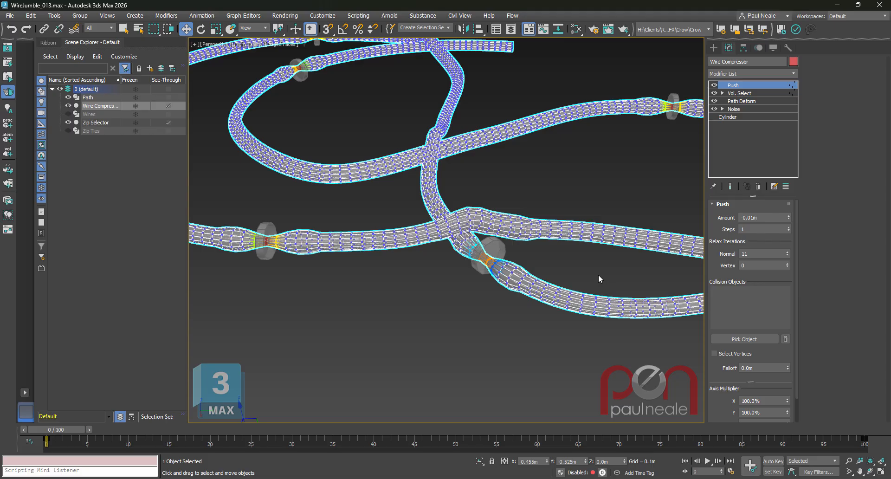
pyautogui.click(743, 94)
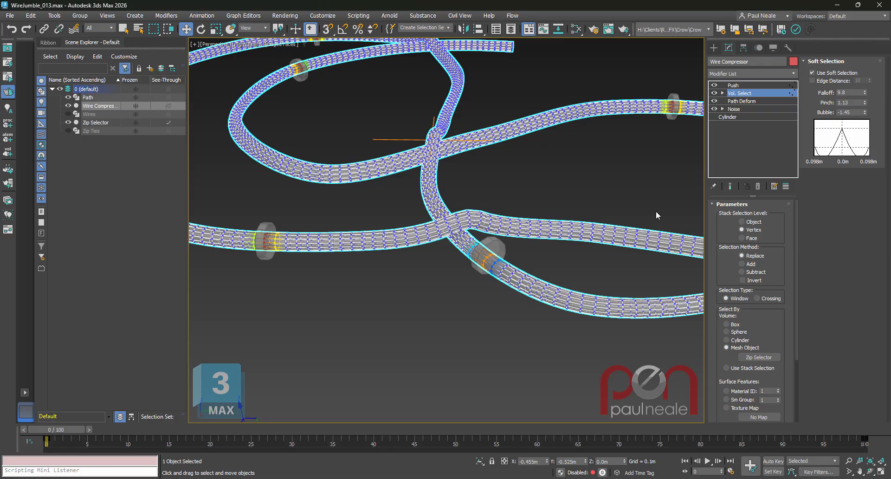
pyautogui.click(737, 86)
pyautogui.keyDown('alt'); pyautogui.moveTo(611, 288); pyautogui.dragTo(606, 265, button='middle'); pyautogui.keyUp('alt')
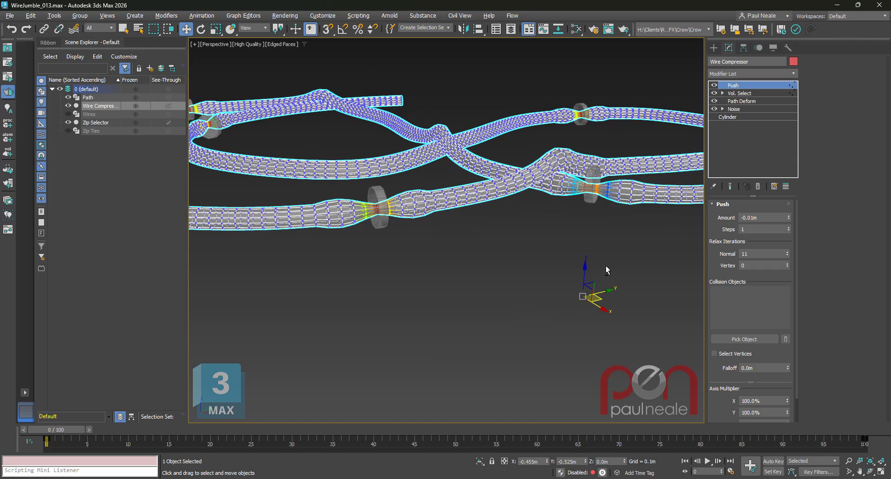
pyautogui.scroll(5, 581, 318)
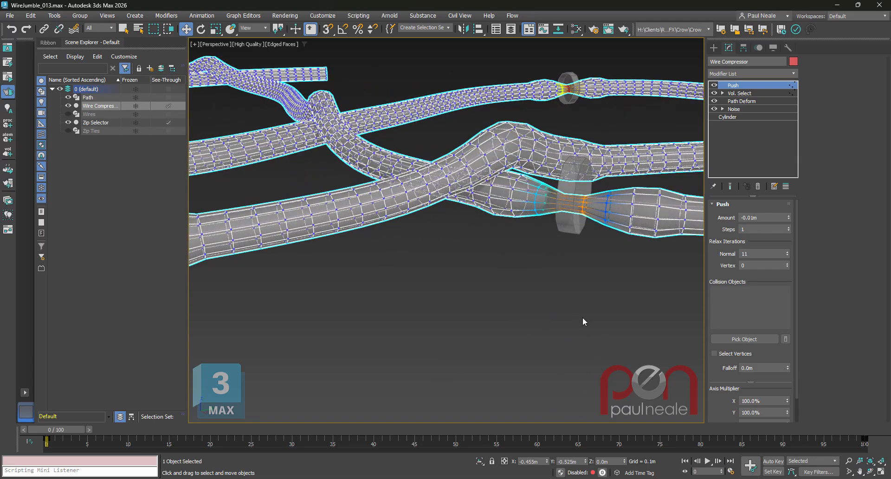
# Turn off the Wire Compressor's Push modifier and view the uncompressed tube along the whole path.
pyautogui.click(715, 86)
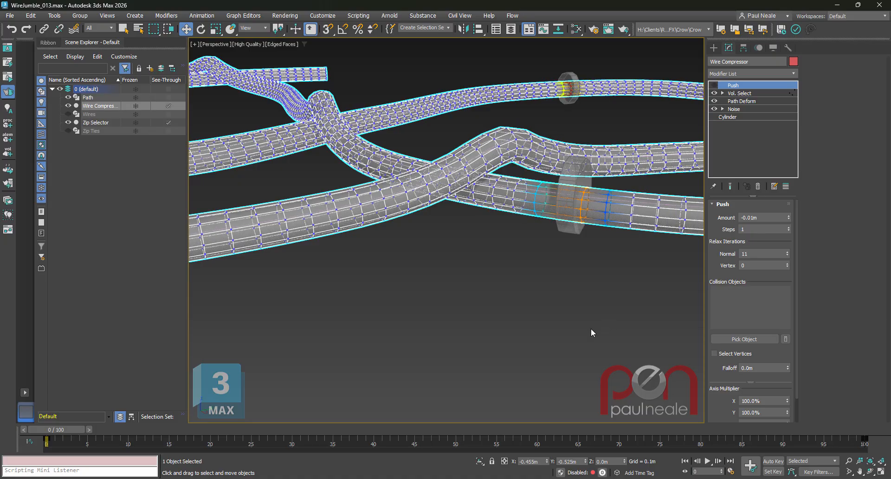
pyautogui.scroll(-6, 554, 226)
pyautogui.keyDown('alt'); pyautogui.moveTo(555, 226); pyautogui.dragTo(489, 263, button='middle'); pyautogui.keyUp('alt')
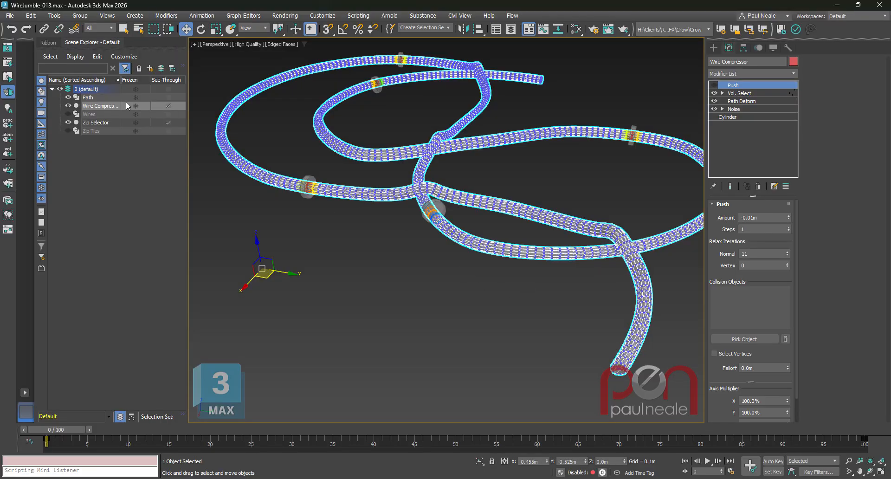
# Unhide the Wires and select them to view the bundle against the Wire Compressor.
pyautogui.click(68, 114)
pyautogui.click(89, 114)
pyautogui.scroll(3, 566, 217)
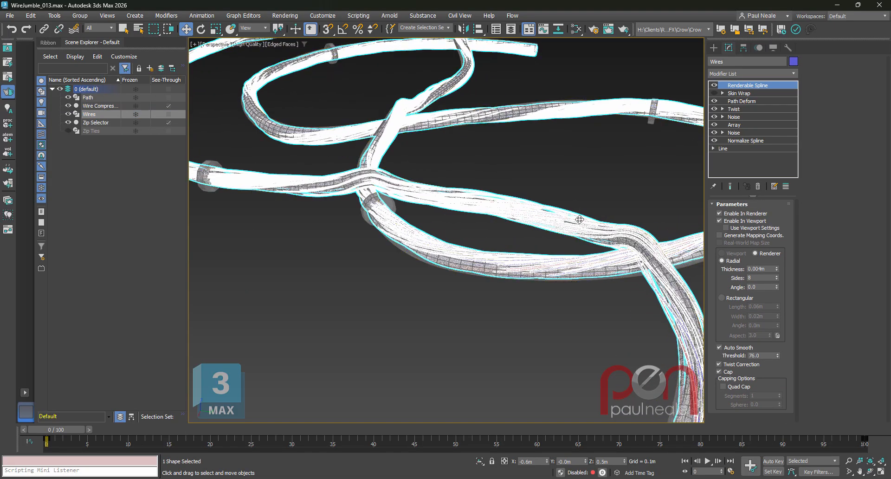
# Turn off edged faces, then inspect the Wires' Skin Wrap modifier that uses the Wire Compressor and enable it.
pyautogui.press('F4')
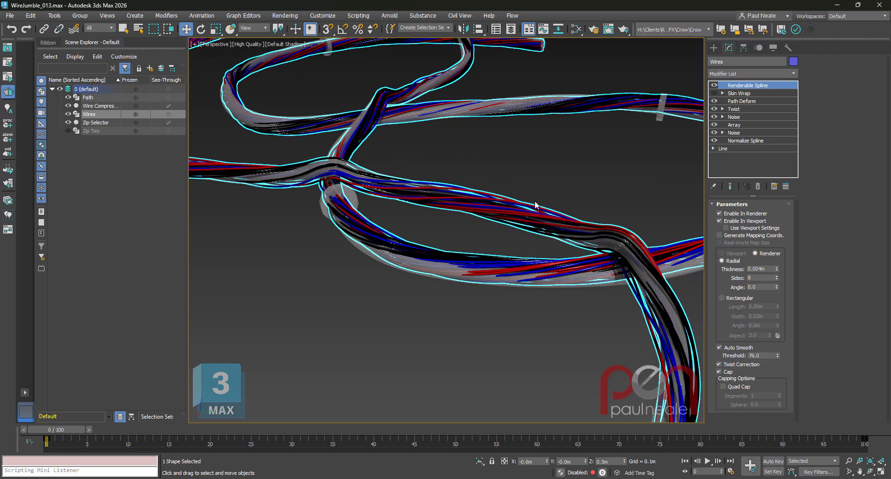
pyautogui.click(738, 94)
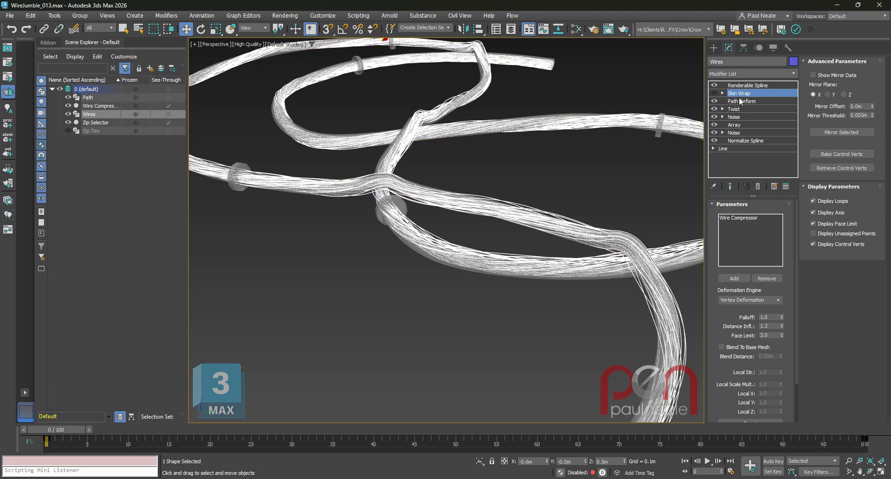
pyautogui.scroll(-3, 726, 306)
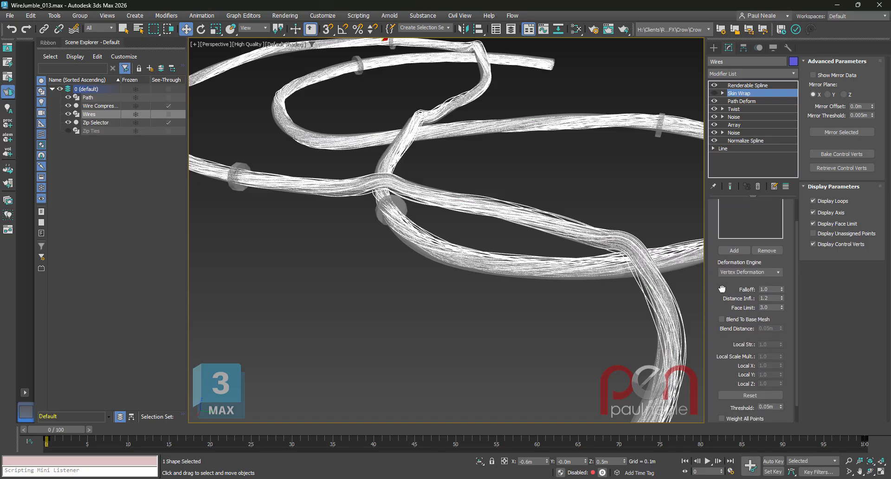
pyautogui.scroll(3, 728, 326)
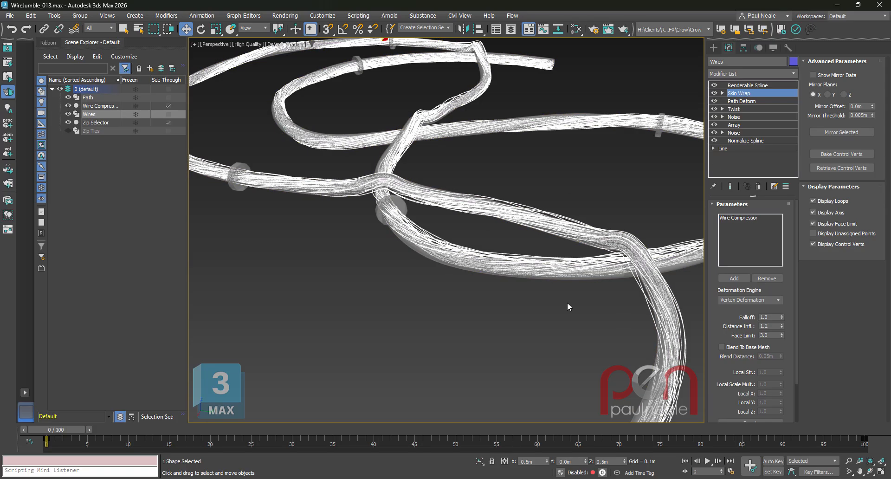
# Select the Wire Compressor, turn its Push modifier back on and set the push Amount to -0.006 m.
pyautogui.click(601, 302)
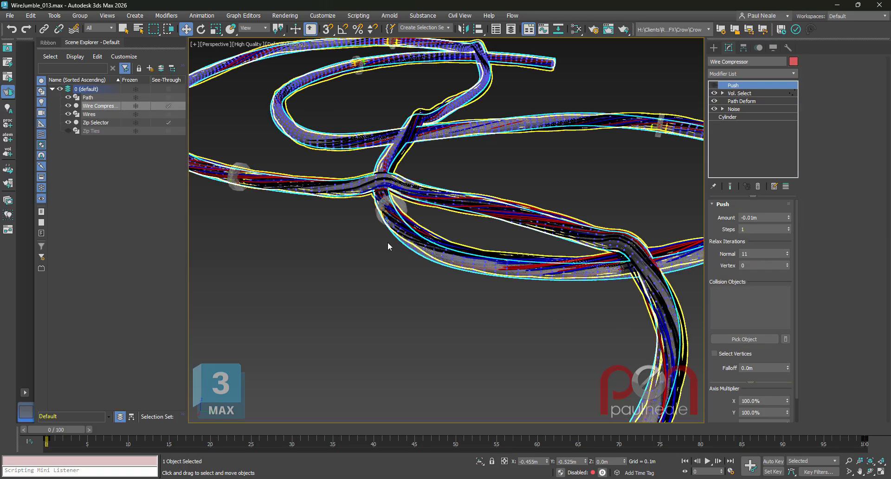
pyautogui.keyDown('alt'); pyautogui.moveTo(448, 231); pyautogui.dragTo(534, 179, button='middle'); pyautogui.keyUp('alt')
pyautogui.scroll(5, 534, 180)
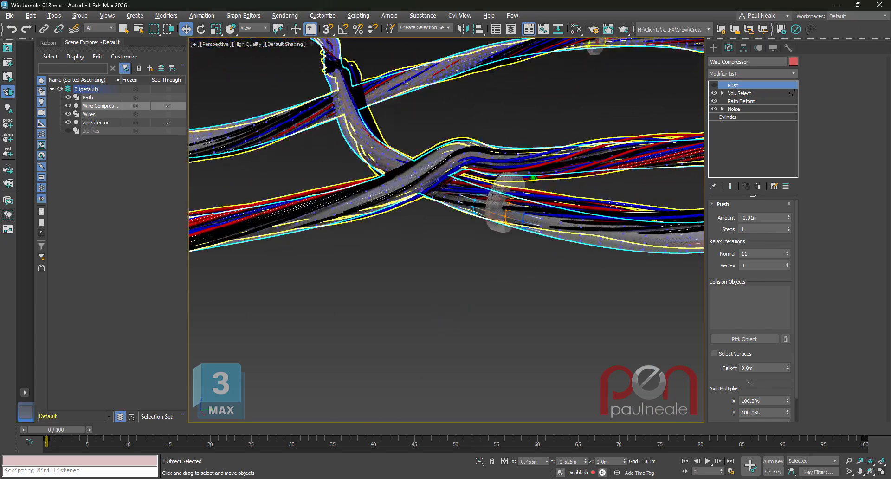
pyautogui.click(715, 86)
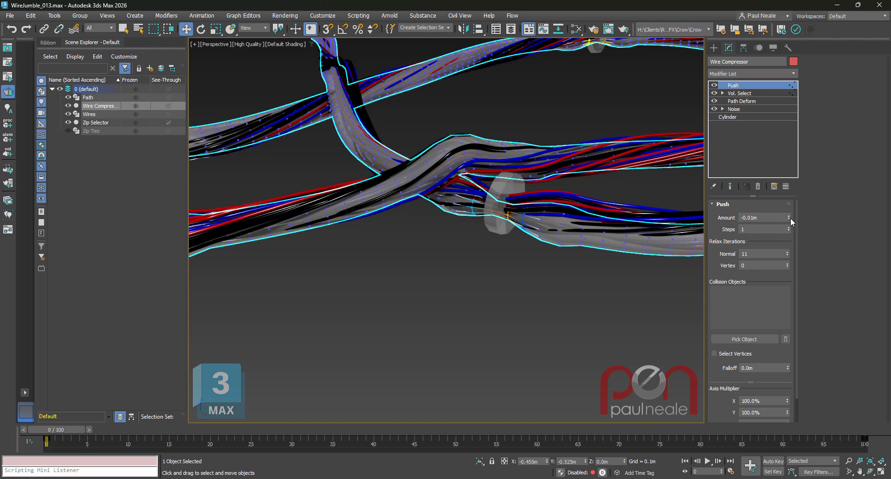
pyautogui.moveTo(790, 218); pyautogui.dragTo(792, 218)
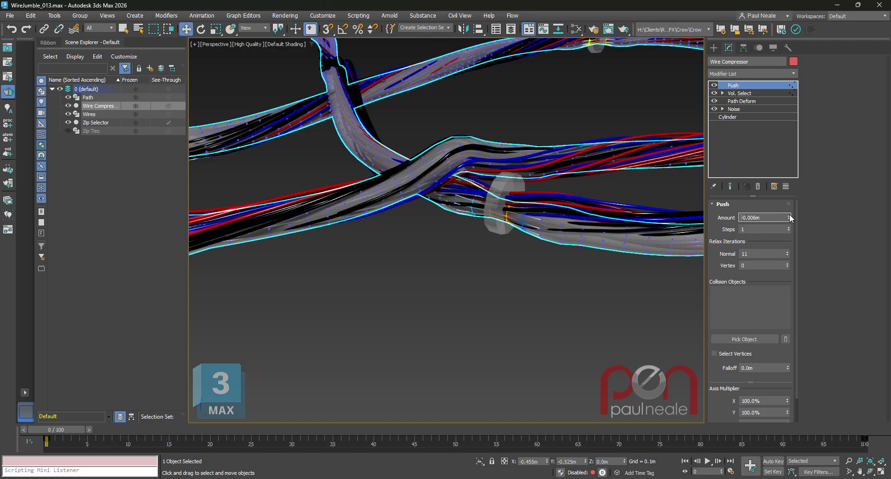
# Check the squeezed wires along the bundle, unhide the Zip Ties and hide the Wire Compressor and Zip Selector.
pyautogui.moveTo(471, 160)
pyautogui.keyDown('alt'); pyautogui.mouseDown(button='middle')
pyautogui.moveTo(554, 288)
pyautogui.moveTo(516, 308)
pyautogui.moveTo(507, 249)
pyautogui.mouseUp(button='middle'); pyautogui.keyUp('alt')
pyautogui.scroll(-5, 554, 288)
pyautogui.scroll(10, 599, 163)
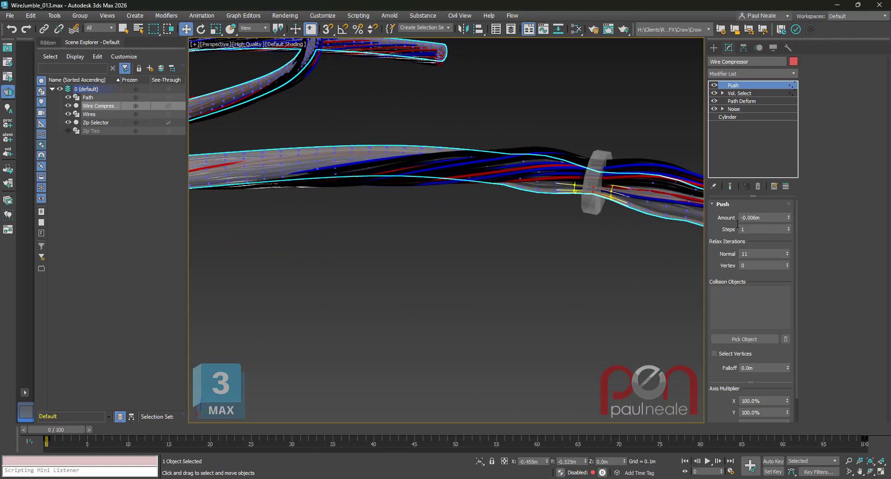
pyautogui.scroll(-10, 599, 189)
pyautogui.keyDown('alt'); pyautogui.moveTo(568, 231); pyautogui.dragTo(587, 223, button='middle'); pyautogui.keyUp('alt')
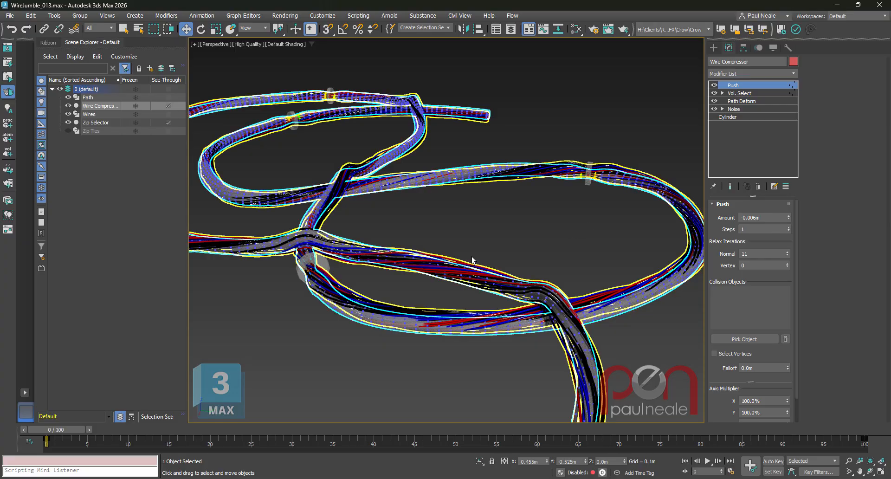
pyautogui.keyDown('alt'); pyautogui.moveTo(471, 267); pyautogui.dragTo(614, 213, button='middle'); pyautogui.keyUp('alt')
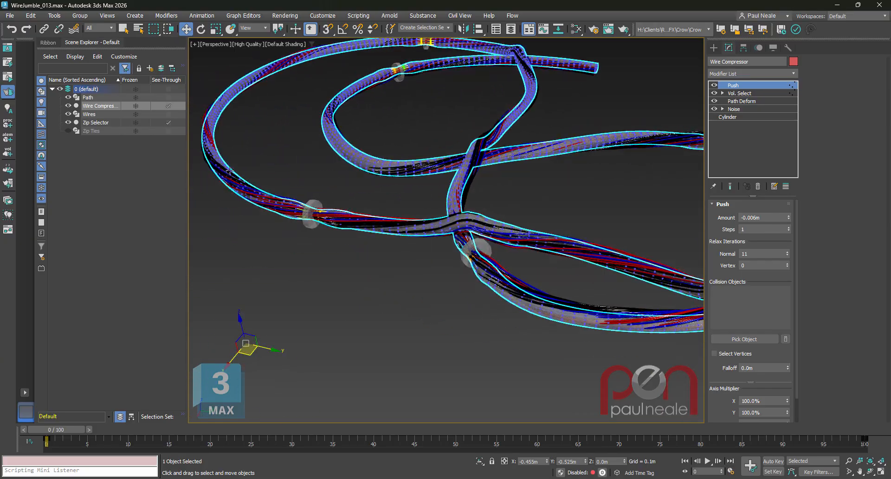
pyautogui.click(68, 131)
pyautogui.click(69, 105)
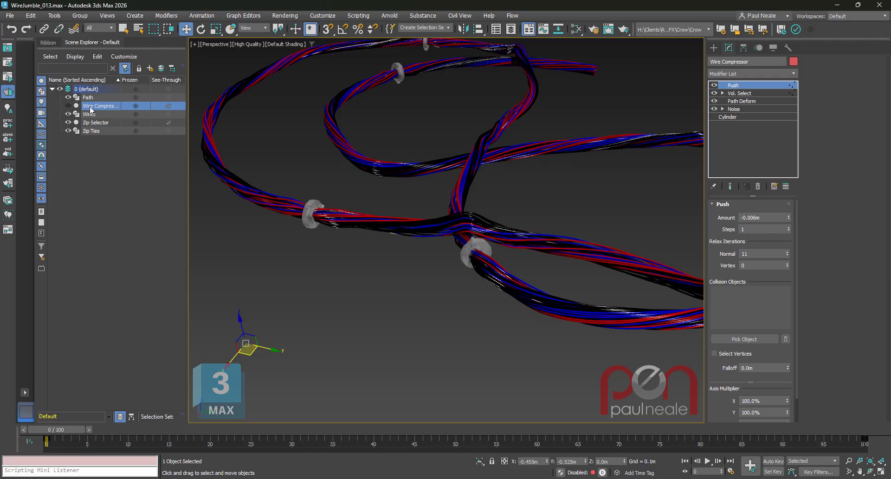
pyautogui.click(68, 123)
# Select the Zip Ties and inspect the base Circle of their modifier stack up close.
pyautogui.click(91, 131)
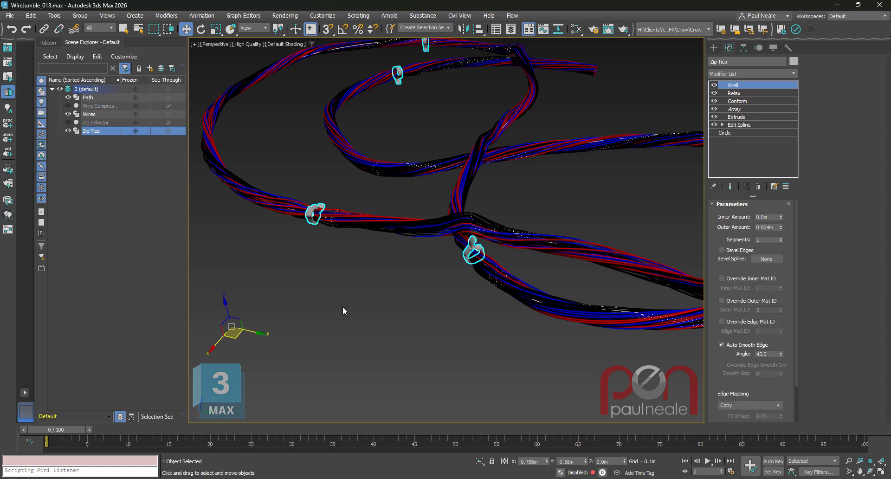
pyautogui.press('z')
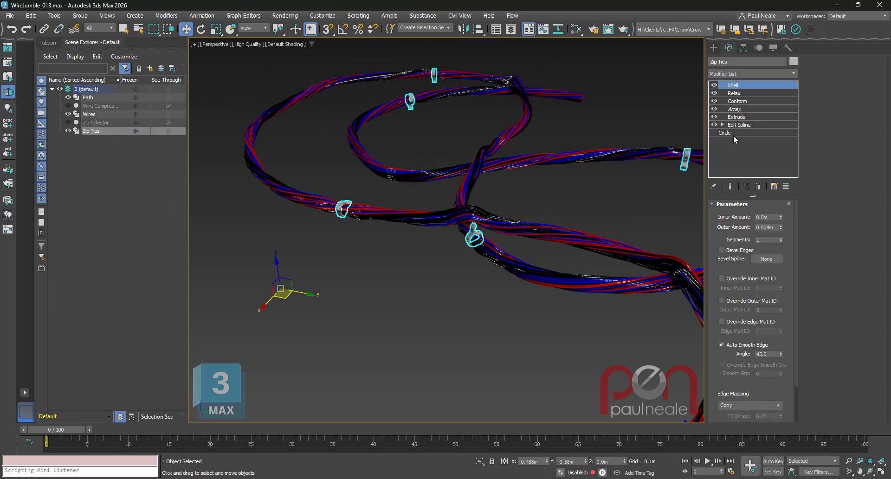
pyautogui.click(734, 134)
pyautogui.keyDown('alt'); pyautogui.moveTo(541, 285); pyautogui.dragTo(573, 287, button='middle'); pyautogui.keyUp('alt')
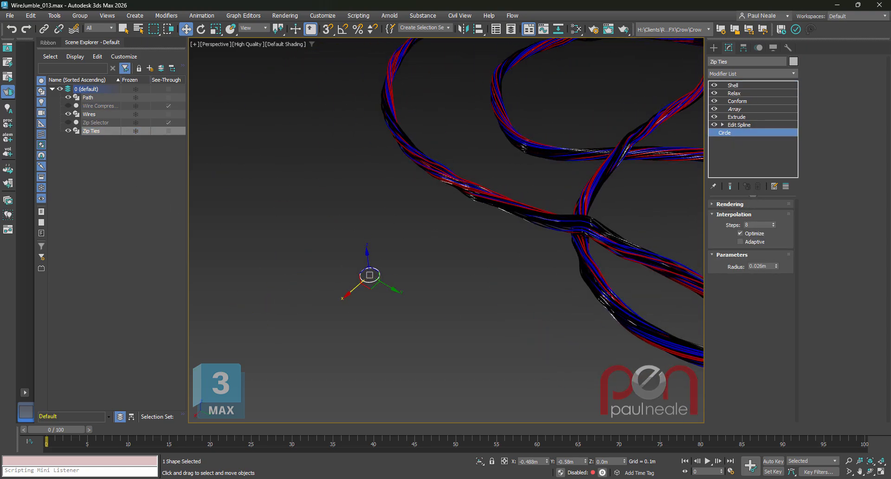
pyautogui.press('z')
# Go to the Zip Ties' Edit Spline modifier, turn off the end result display and examine the vertices of the open tie profile.
pyautogui.click(754, 124)
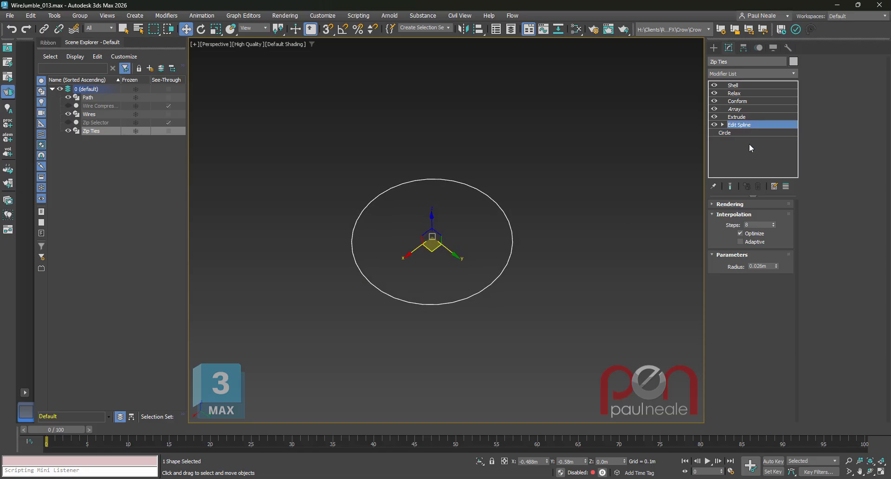
pyautogui.moveTo(624, 302)
pyautogui.mouseDown(button='middle')
pyautogui.moveTo(618, 291)
pyautogui.moveTo(618, 314)
pyautogui.mouseUp(button='middle')
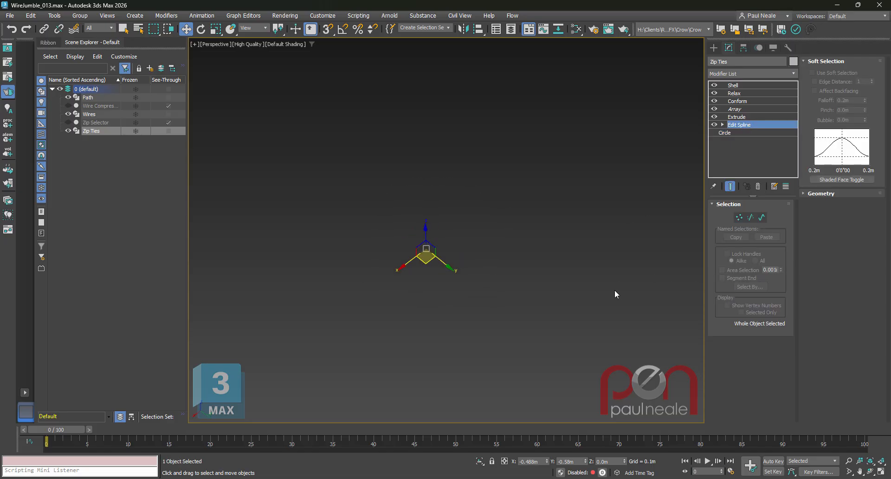
pyautogui.hotkey('shift', 'e')
pyautogui.keyDown('alt'); pyautogui.moveTo(529, 291); pyautogui.dragTo(524, 297, button='middle'); pyautogui.keyUp('alt')
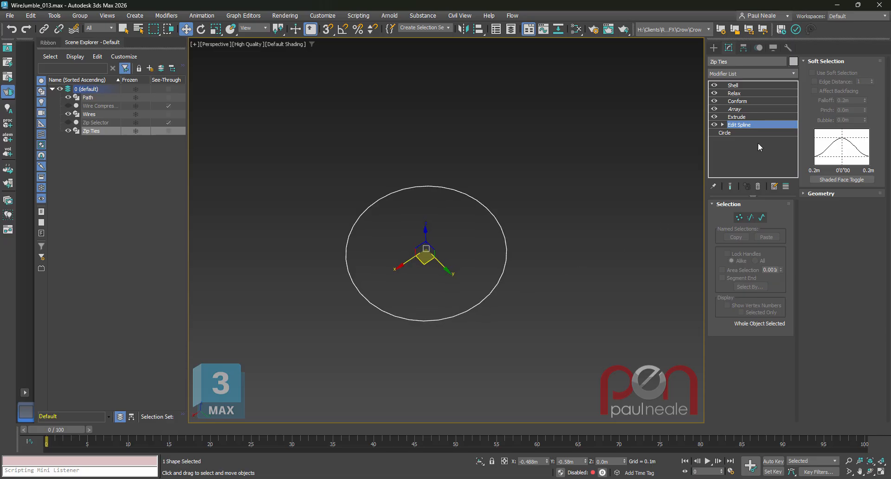
pyautogui.click(739, 217)
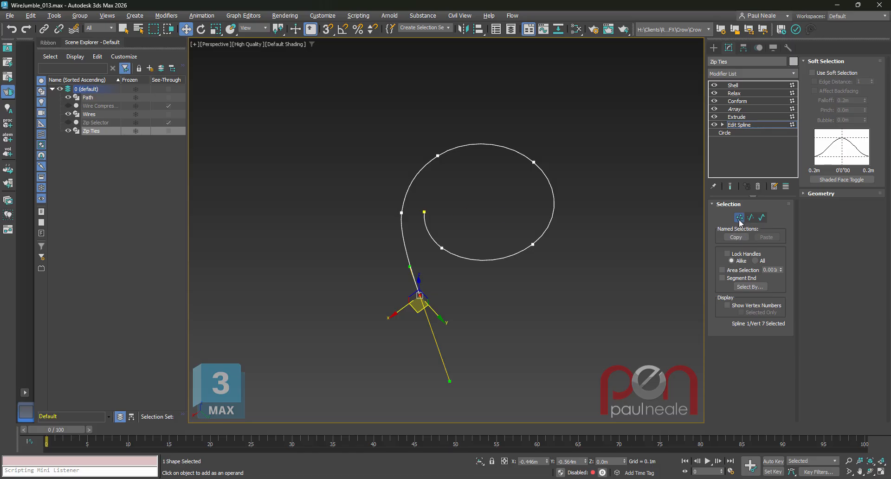
pyautogui.click(742, 124)
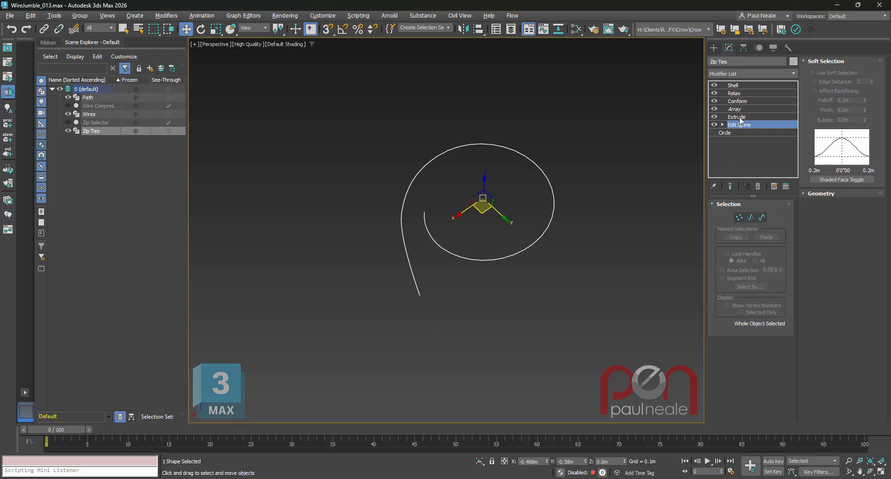
# Go to the Zip Ties' Extrude modifier and examine the strip's segments with edged faces shown.
pyautogui.click(741, 119)
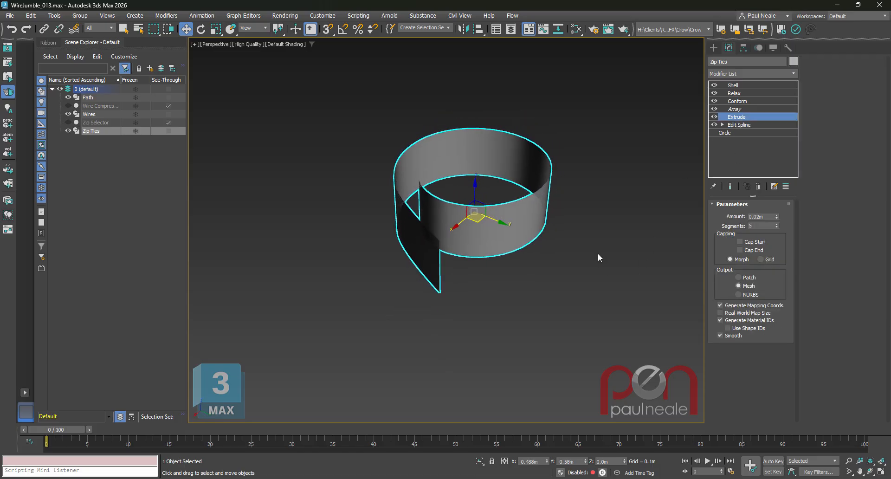
pyautogui.press('F4')
pyautogui.keyDown('alt'); pyautogui.moveTo(598, 258); pyautogui.dragTo(498, 262, button='middle'); pyautogui.keyUp('alt')
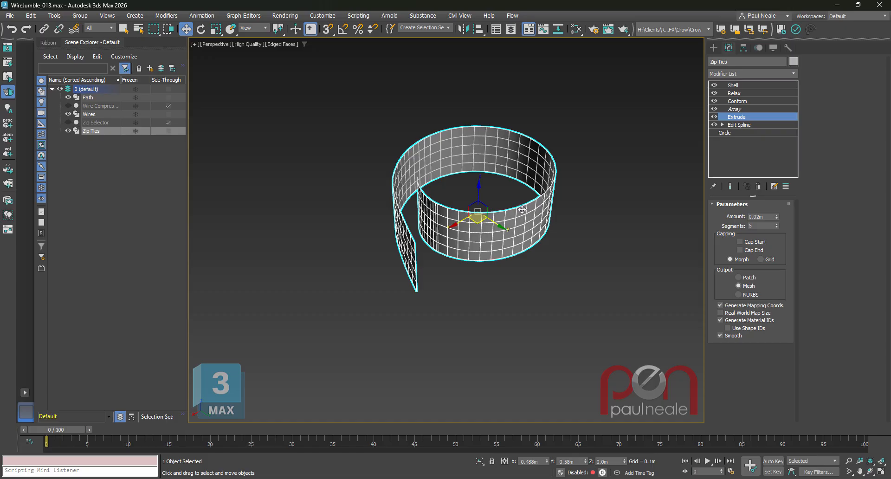
# Go to the Zip Ties' Array modifier and examine how a tie is placed around the wires along the path.
pyautogui.click(741, 113)
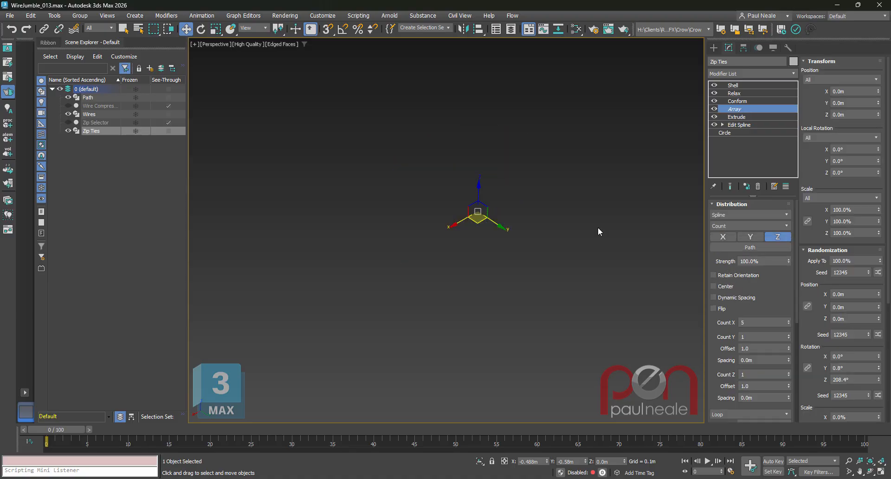
pyautogui.scroll(-5, 506, 265)
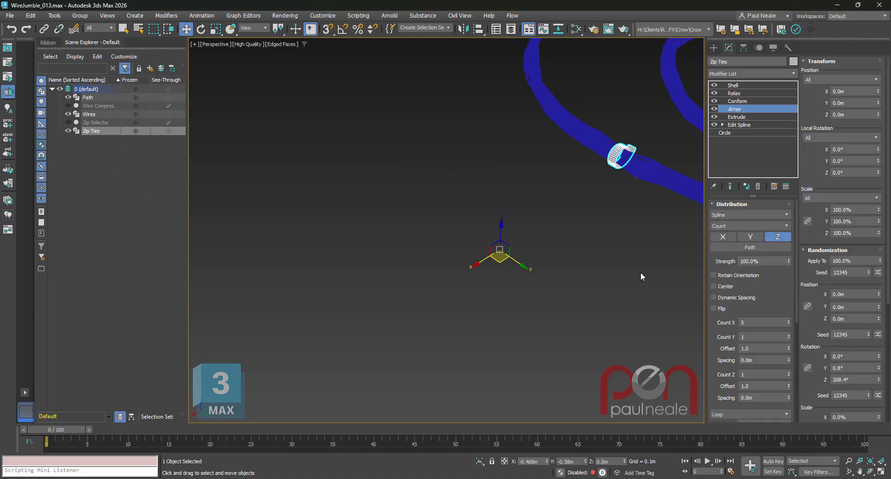
pyautogui.moveTo(643, 277); pyautogui.dragTo(580, 303, button='middle')
pyautogui.scroll(-2, 545, 332)
pyautogui.scroll(5, 494, 280)
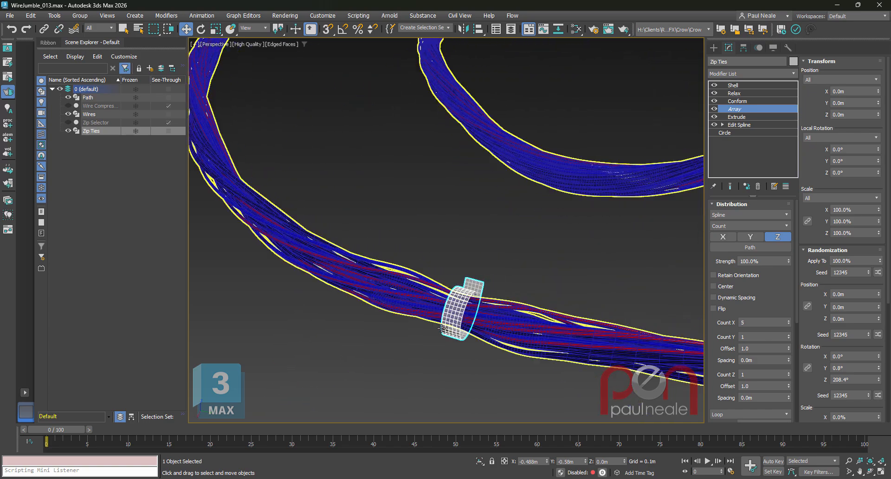
pyautogui.keyDown('alt'); pyautogui.moveTo(468, 310); pyautogui.dragTo(422, 213, button='middle'); pyautogui.keyUp('alt')
pyautogui.scroll(3, 381, 197)
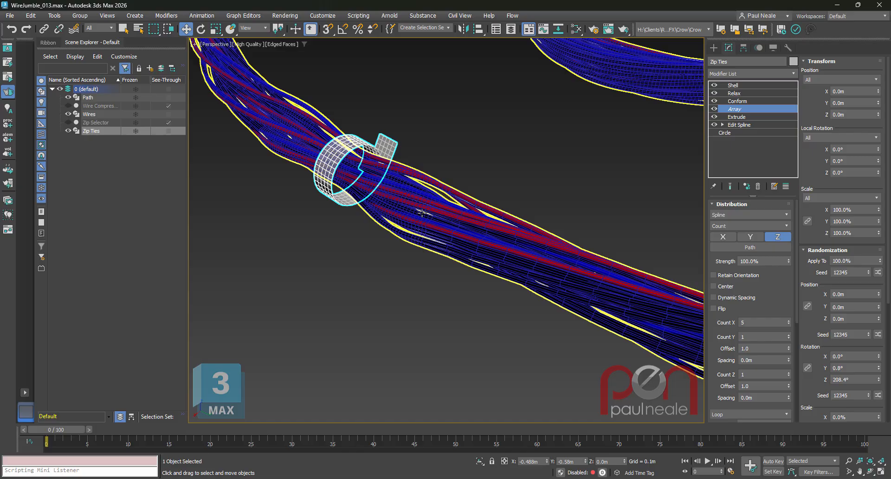
# Go to the Zip Ties' Conform modifier and examine how the tie shrink-wraps onto the Wires.
pyautogui.click(741, 101)
pyautogui.scroll(6, 463, 181)
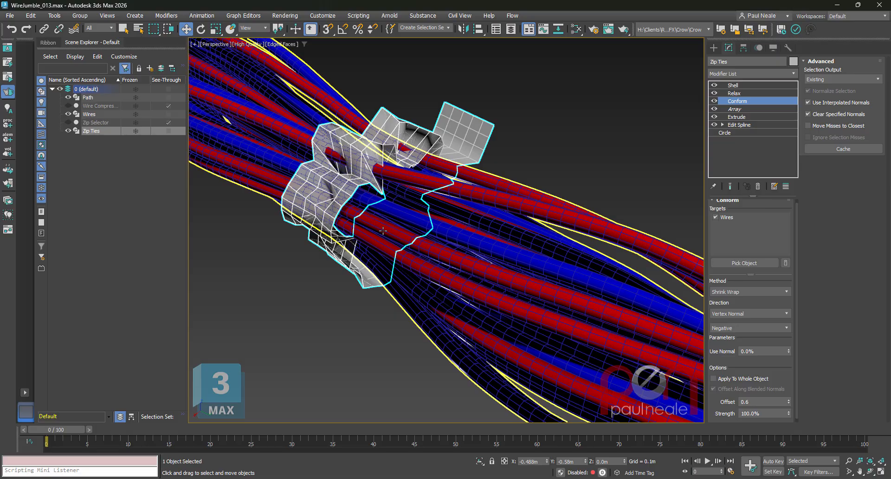
pyautogui.scroll(-2, 383, 231)
pyautogui.scroll(-3, 544, 287)
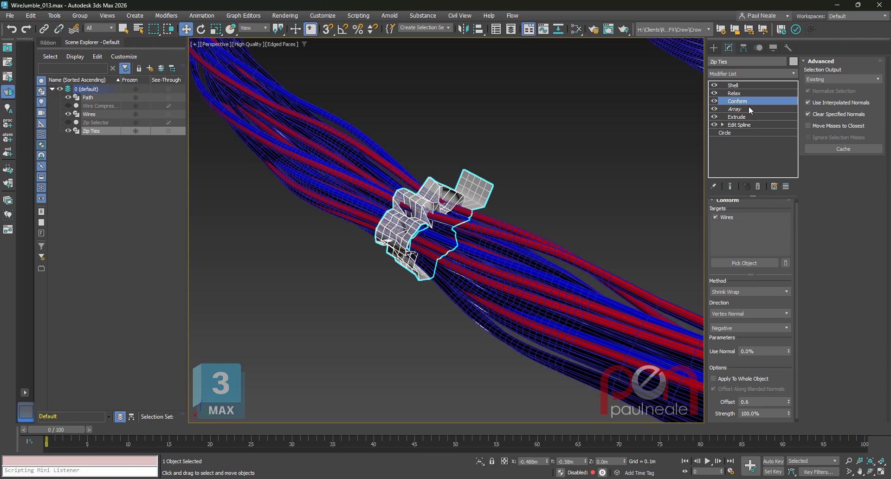
# Compare the Zip Ties' Relax modifier with the Conform modifier and review Conform's offset options.
pyautogui.click(742, 93)
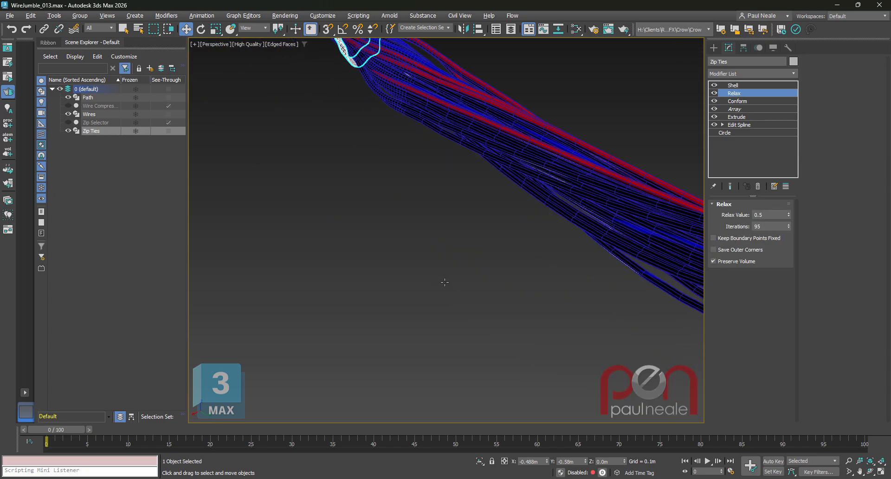
pyautogui.click(748, 101)
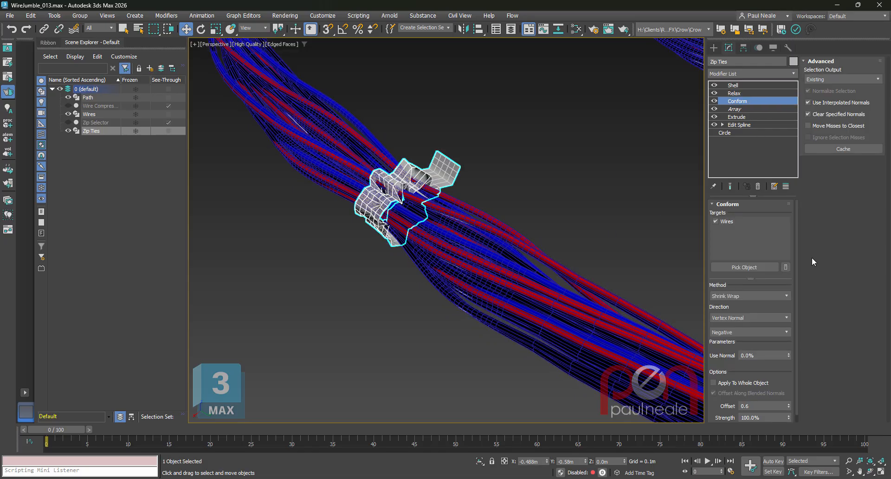
pyautogui.moveTo(778, 383); pyautogui.dragTo(777, 375)
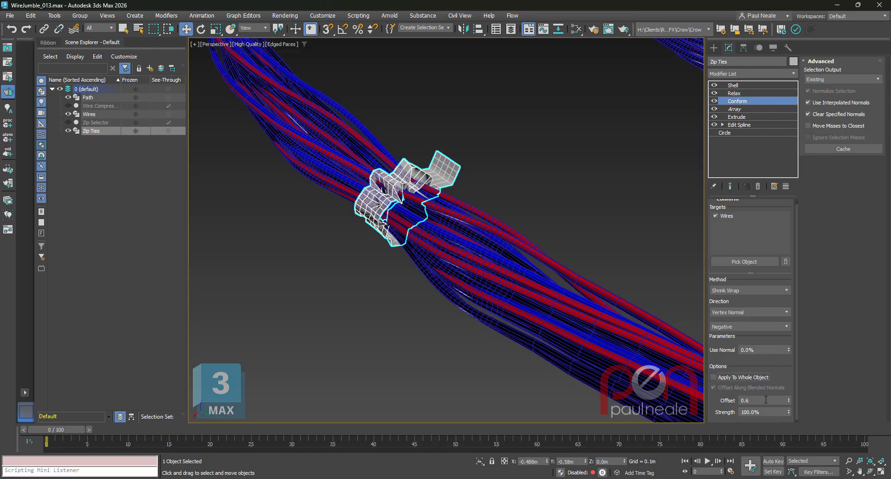
# Go up to the Zip Ties' Shell modifier and examine the thickened tie around the wires.
pyautogui.click(745, 86)
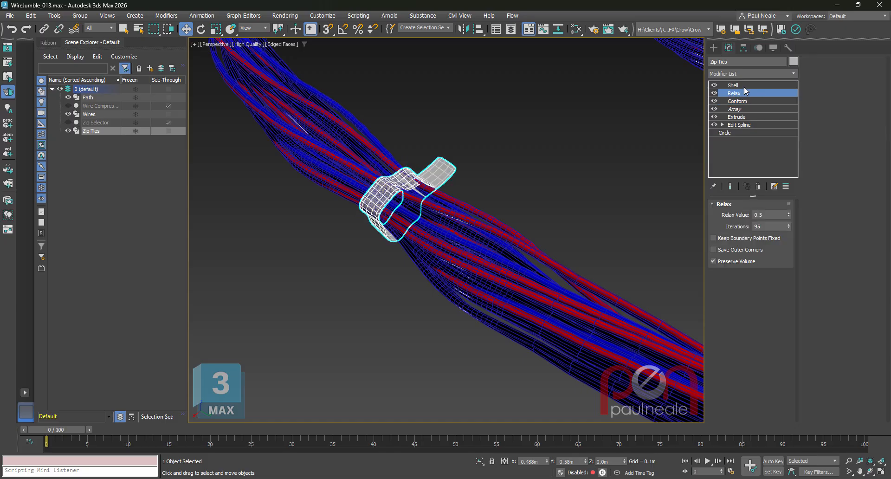
pyautogui.scroll(-3, 428, 190)
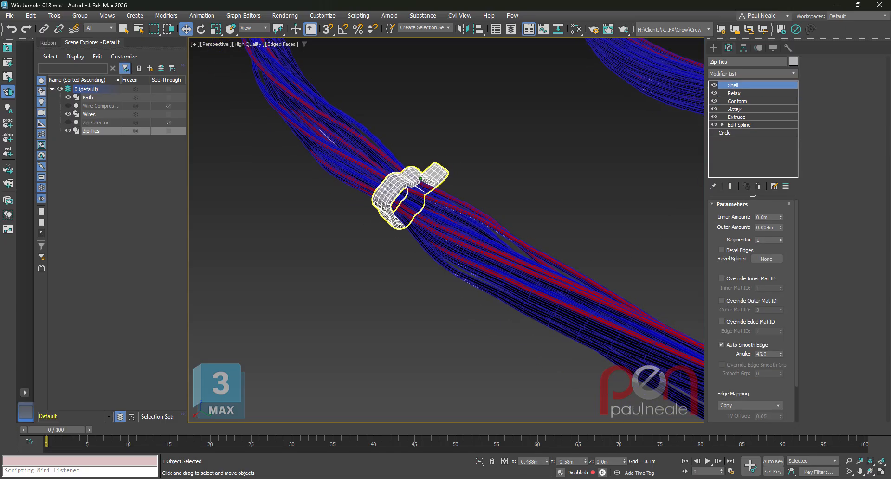
pyautogui.scroll(4, 428, 190)
pyautogui.moveTo(428, 191); pyautogui.dragTo(398, 185, button='middle')
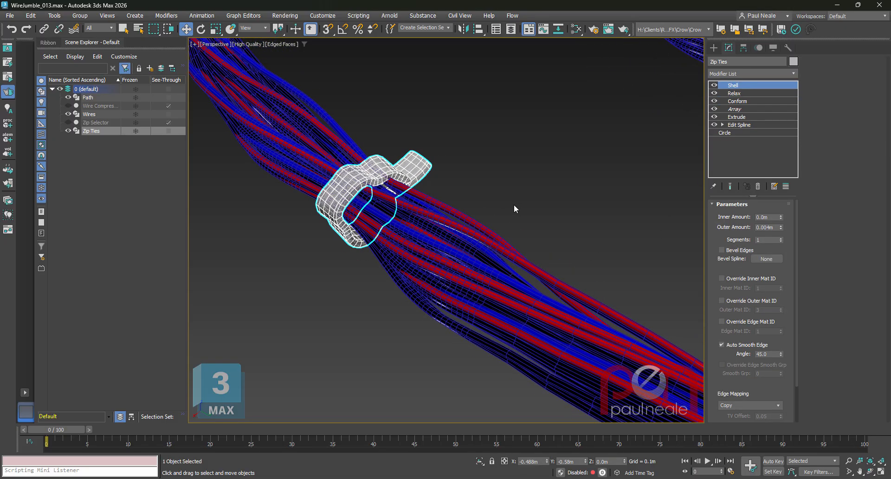
# Turn off edged faces, view the whole zip-tied wire bundle and clear the selection.
pyautogui.scroll(-7, 513, 204)
pyautogui.moveTo(673, 302); pyautogui.dragTo(526, 212, button='middle')
pyautogui.scroll(-3, 565, 282)
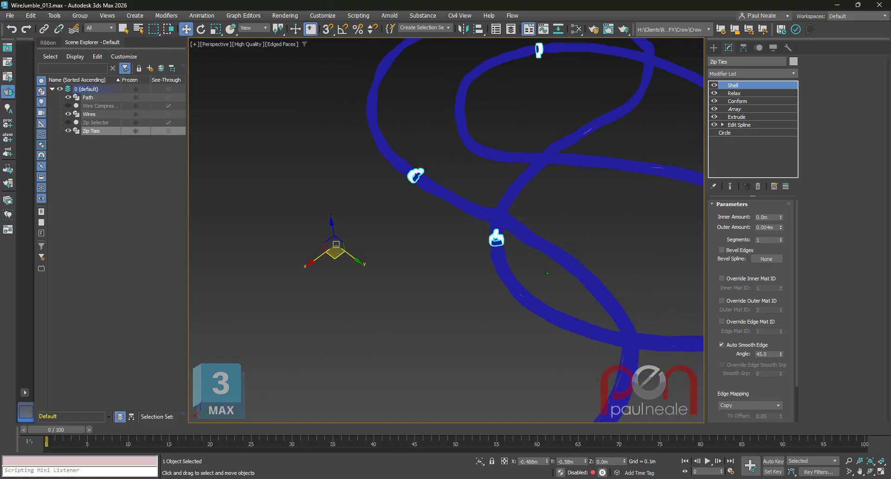
pyautogui.moveTo(609, 300); pyautogui.dragTo(556, 269, button='middle')
pyautogui.press('F4')
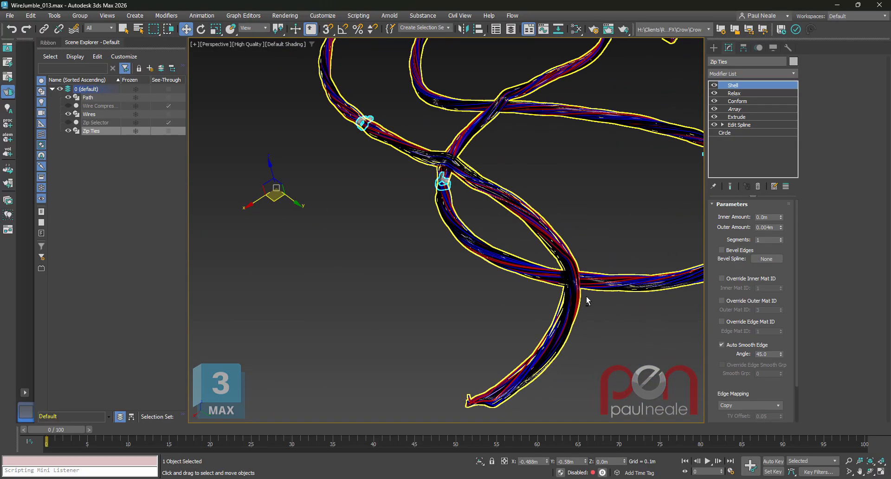
pyautogui.keyDown('alt'); pyautogui.moveTo(586, 299); pyautogui.dragTo(589, 276, button='middle'); pyautogui.keyUp('alt')
pyautogui.moveTo(563, 217)
pyautogui.keyDown('alt'); pyautogui.mouseDown(button='middle')
pyautogui.moveTo(530, 238)
pyautogui.moveTo(532, 219)
pyautogui.mouseUp(button='middle'); pyautogui.keyUp('alt')
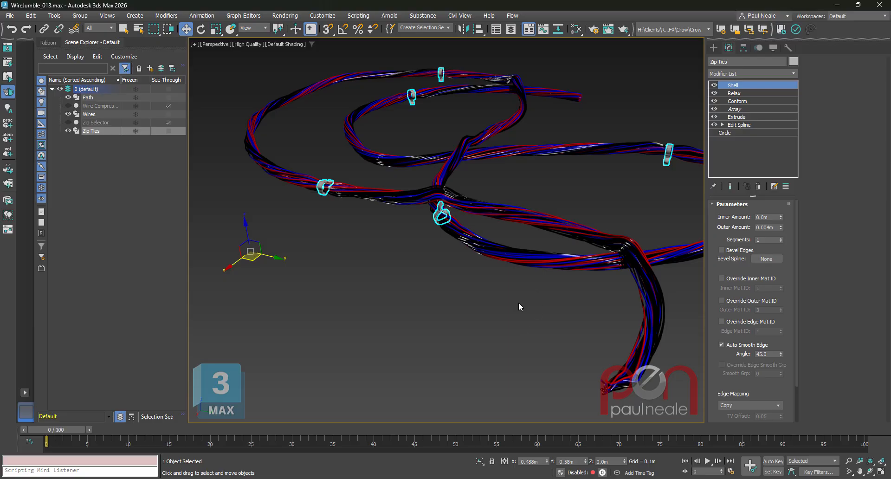
pyautogui.scroll(-1, 519, 304)
pyautogui.keyDown('alt'); pyautogui.moveTo(524, 283); pyautogui.dragTo(478, 288, button='middle'); pyautogui.keyUp('alt')
pyautogui.click(599, 304)
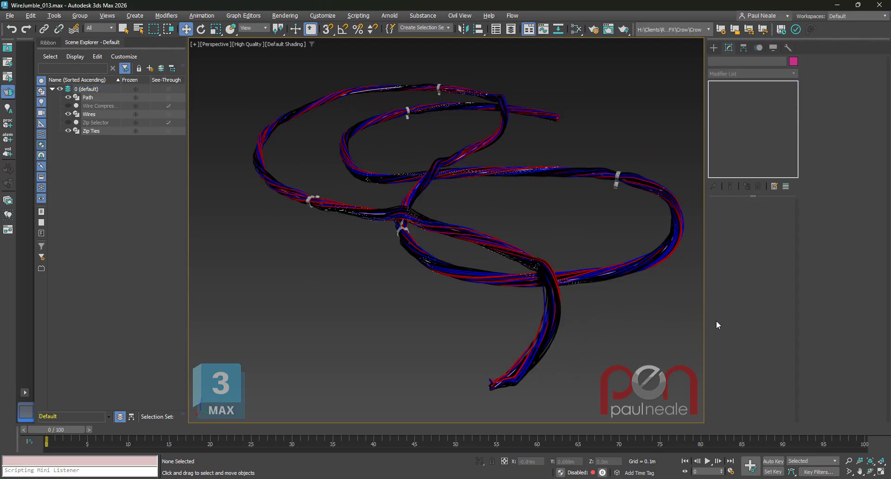